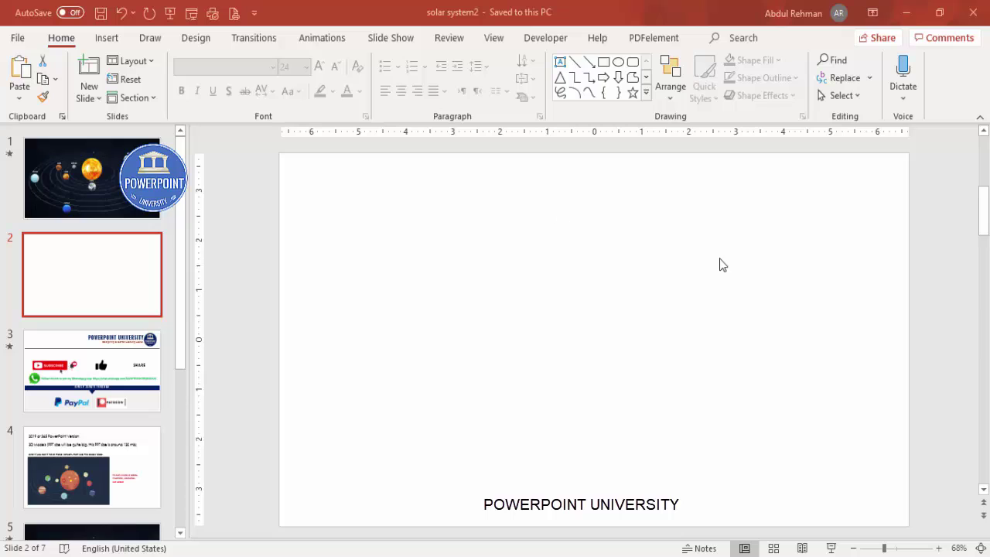
Give slide 2 a solid fill, trying dark blue-gray and slate preset colours before settling on navy
right_click(569, 220)
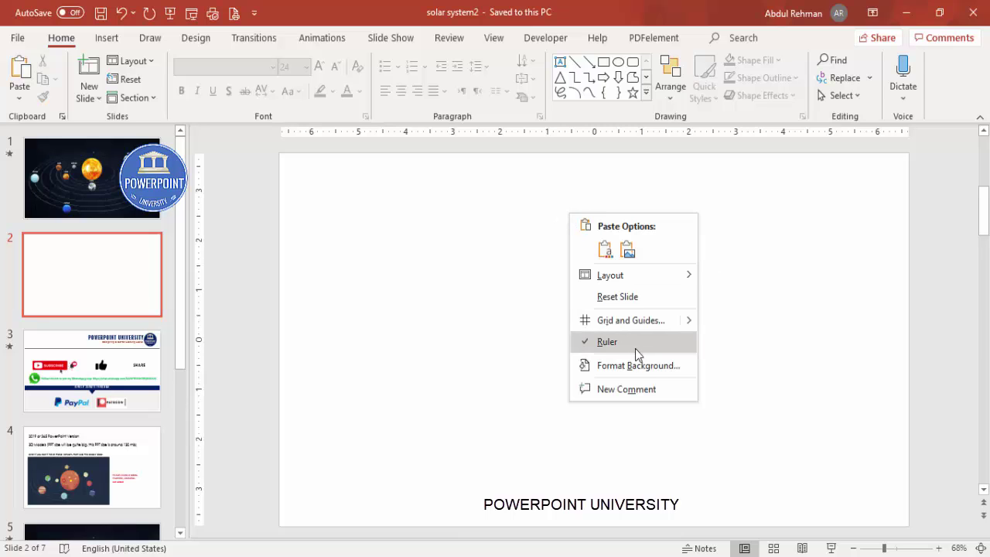
left_click(641, 365)
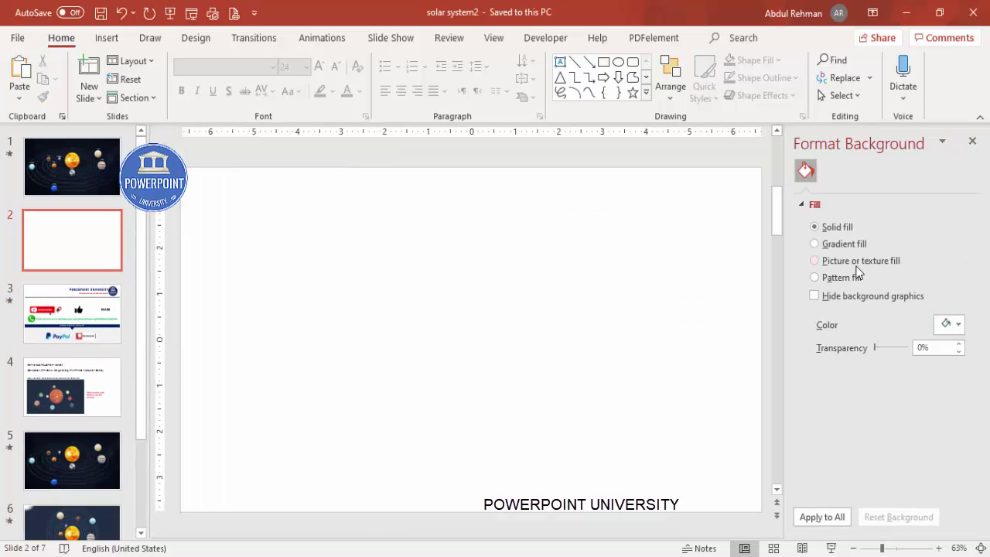
left_click(948, 328)
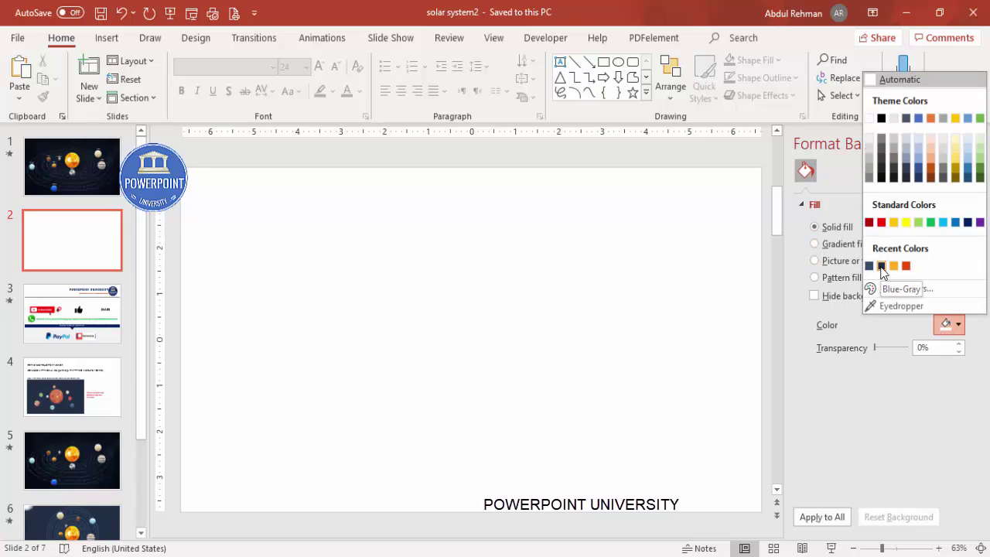
left_click(881, 266)
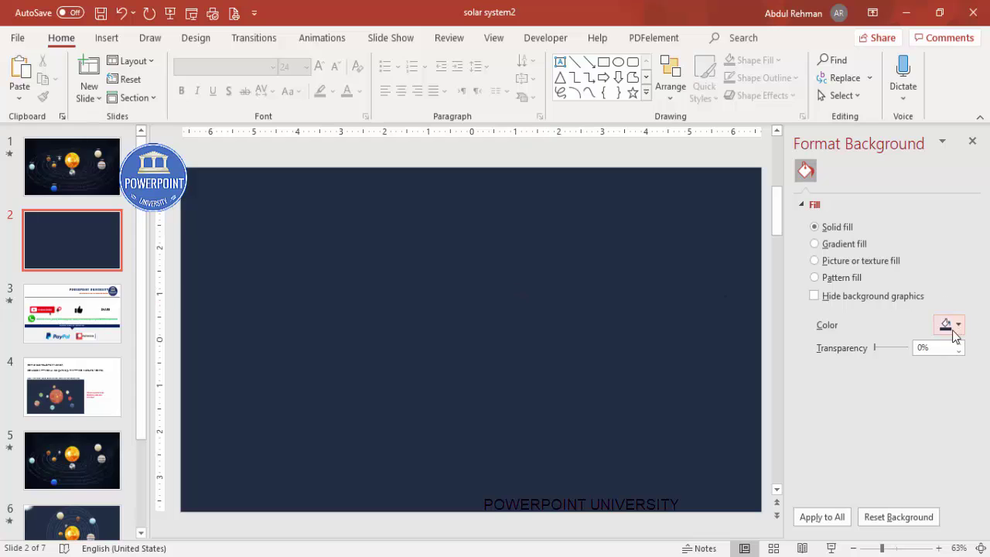
left_click(956, 334)
left_click(879, 266)
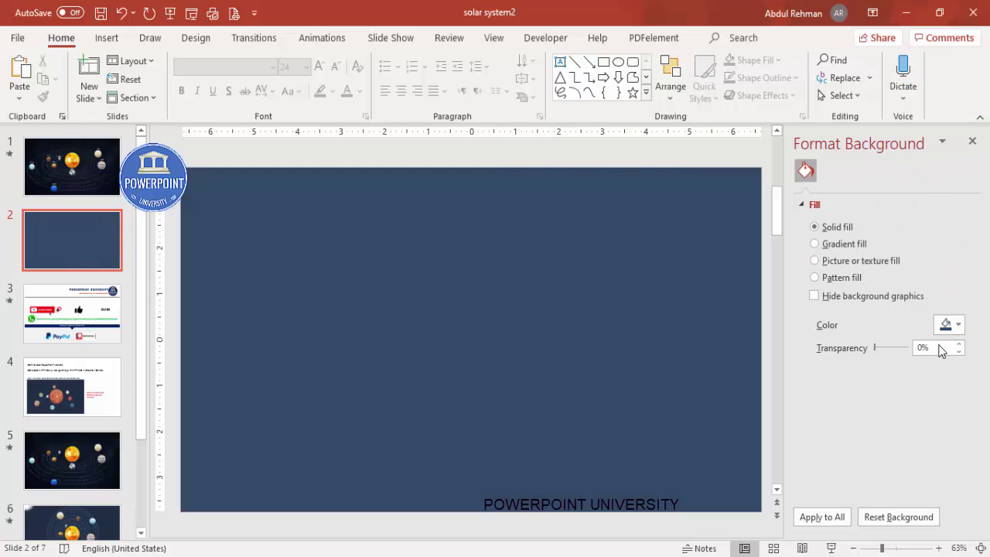
left_click(947, 325)
left_click(882, 267)
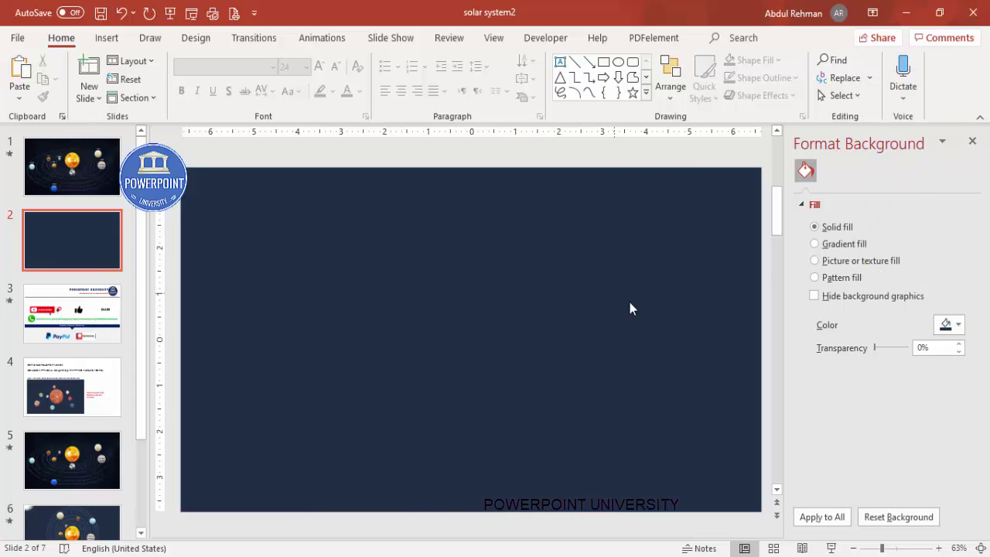
Darken the background to the custom navy RGB 18, 26, 36 via More Colors
left_click(946, 325)
left_click(871, 286)
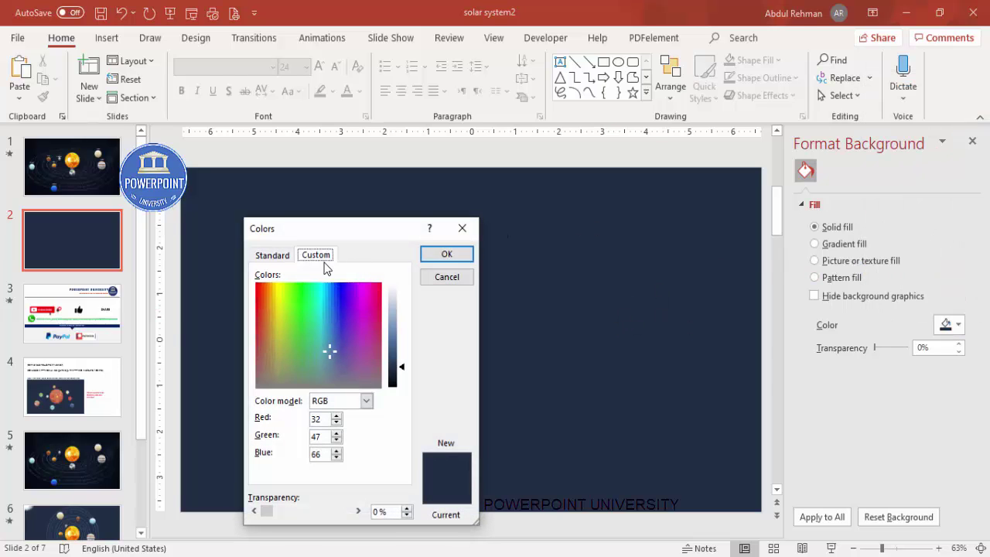
left_click_drag(403, 377, 404, 382)
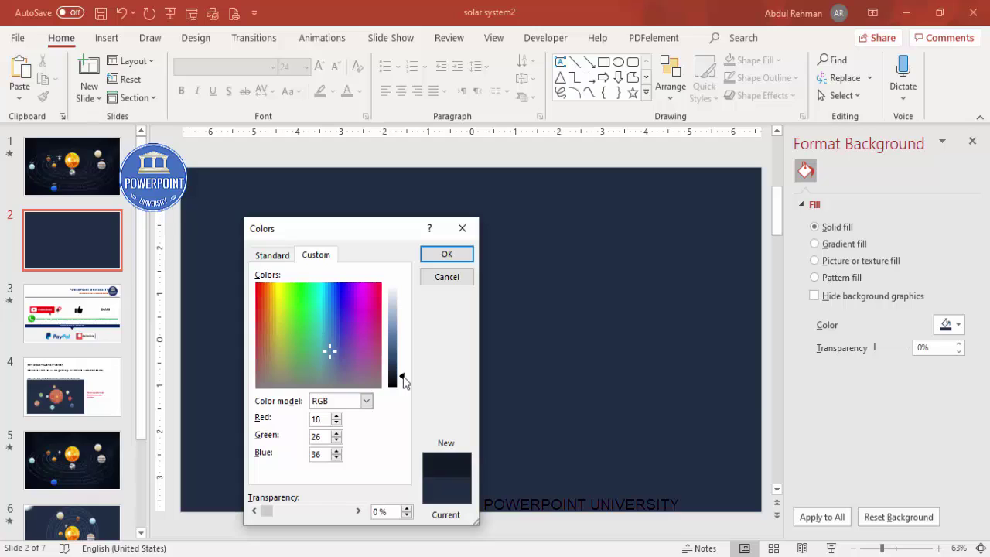
left_click(451, 254)
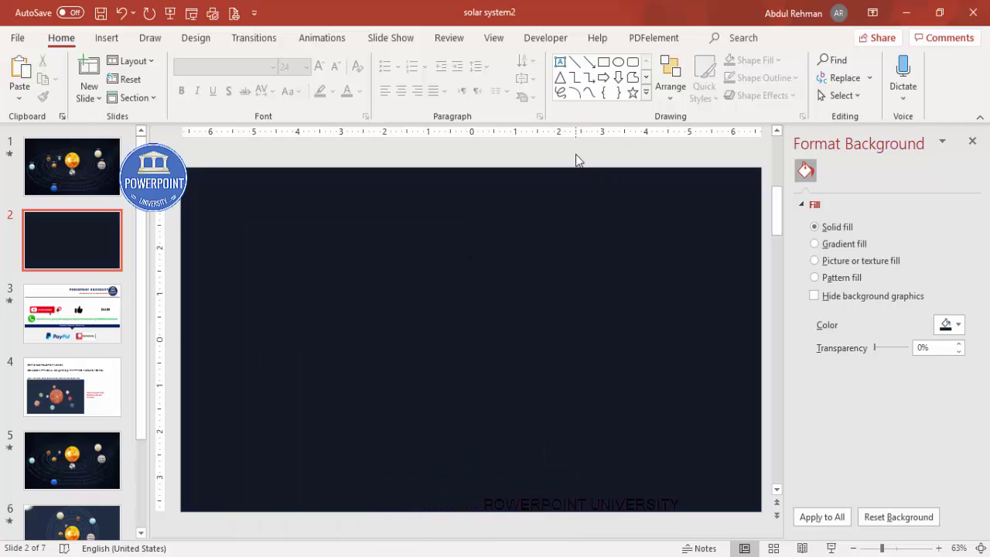
Search the online 3D model library for 'sun' and insert the glowing sun model
left_click(109, 40)
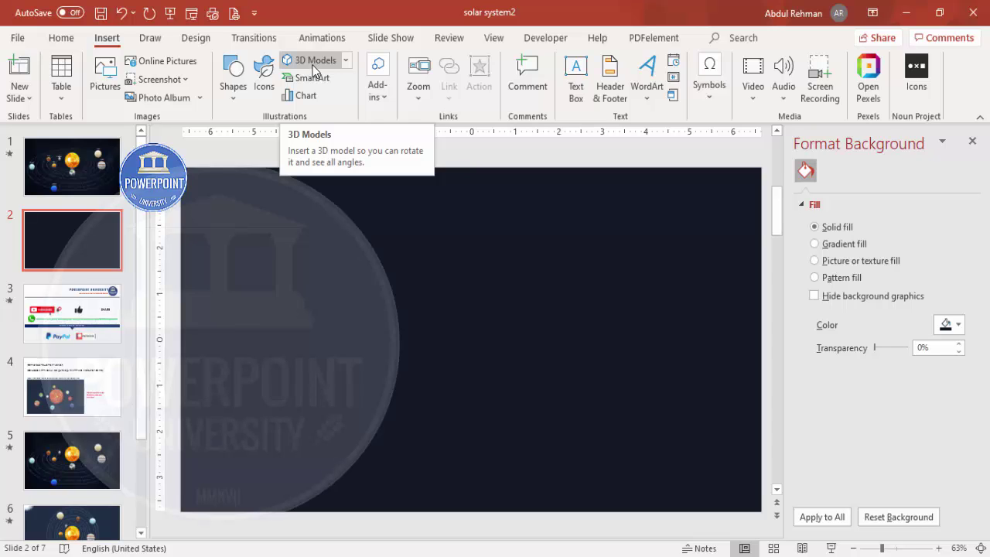
left_click(313, 62)
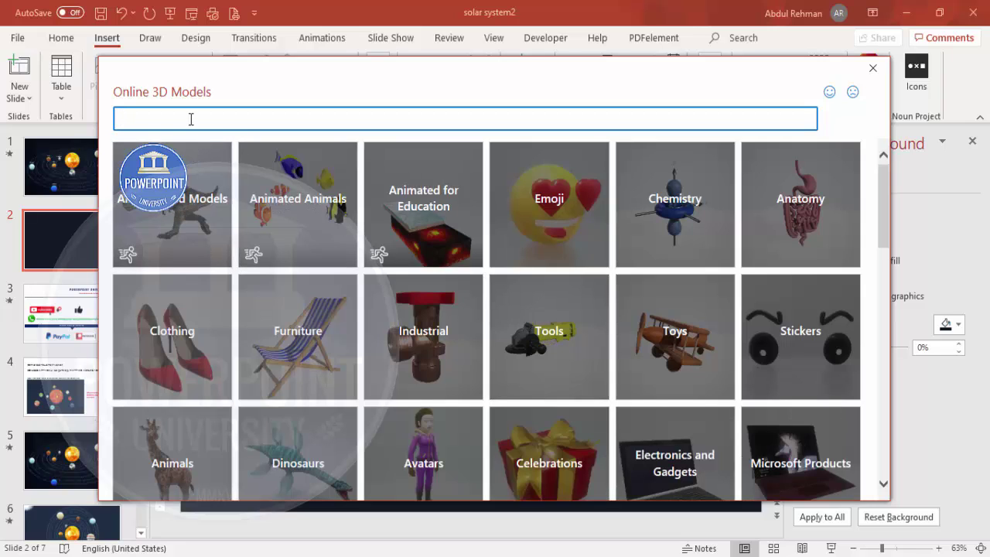
type("sun")
key("Return")
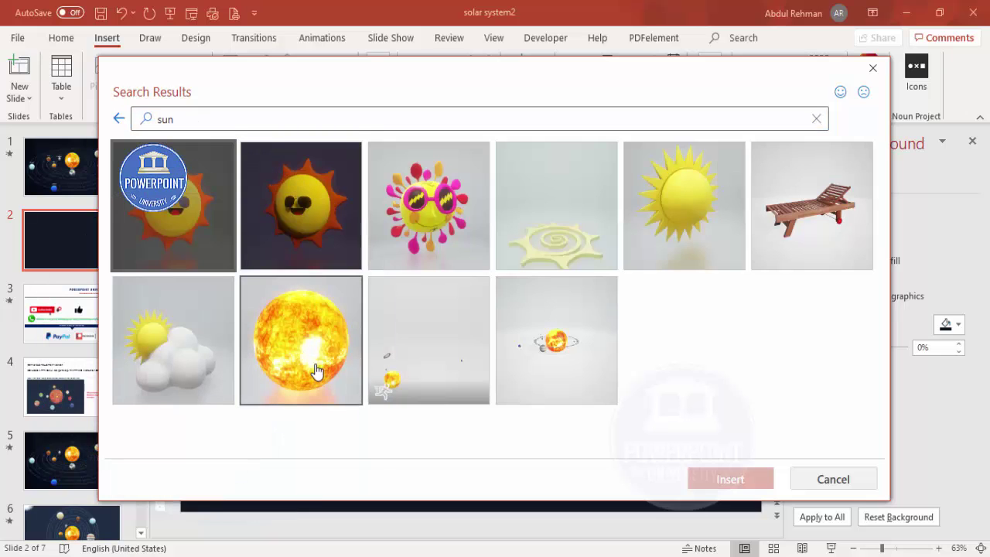
left_click(308, 340)
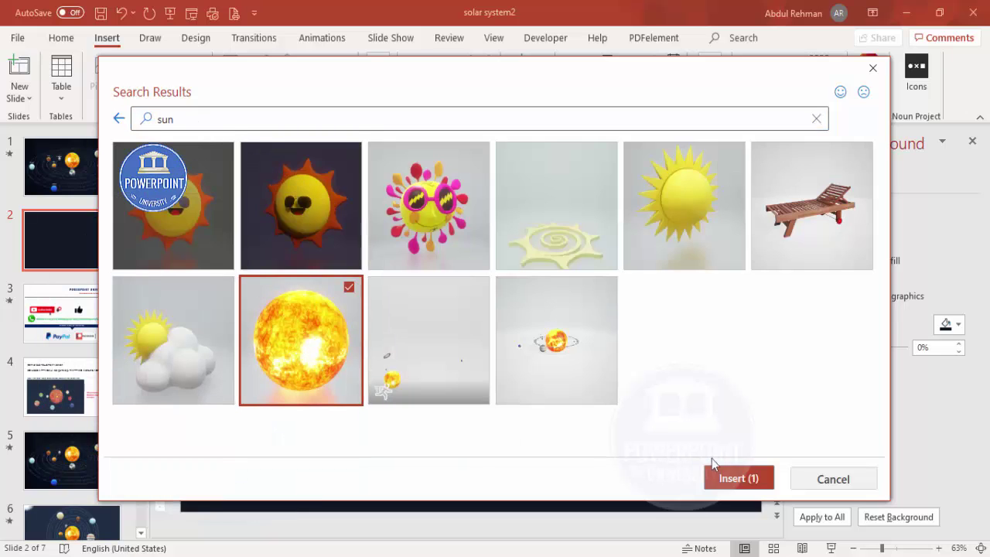
left_click(747, 477)
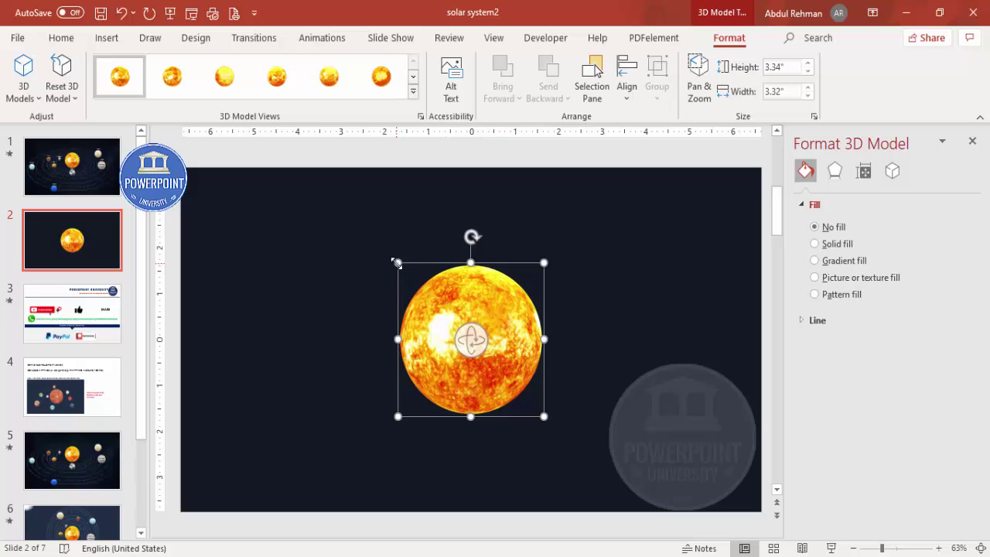
Shrink the sun to about 2.6 inches and centre it horizontally and vertically on the slide
left_click_drag(397, 263, 429, 295)
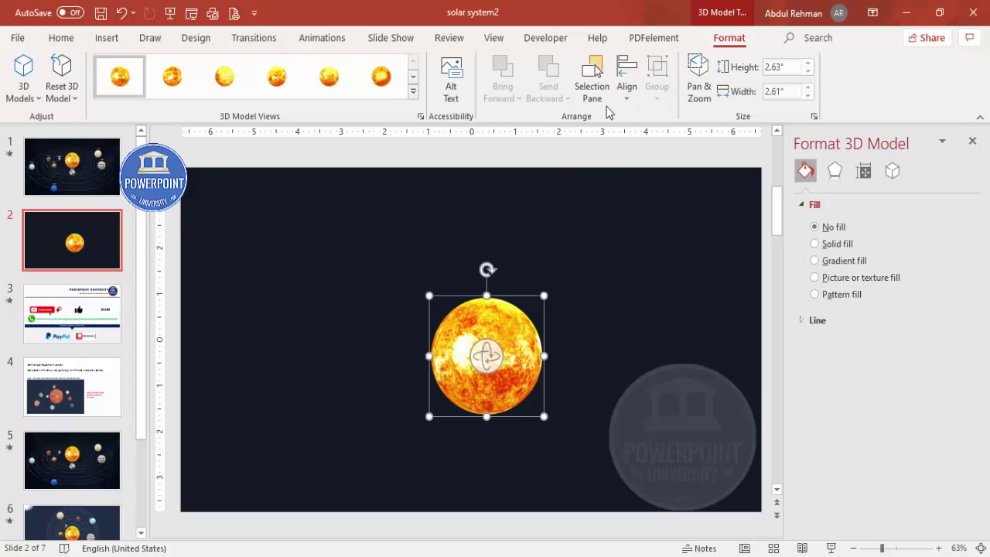
left_click(583, 283)
left_click(476, 338)
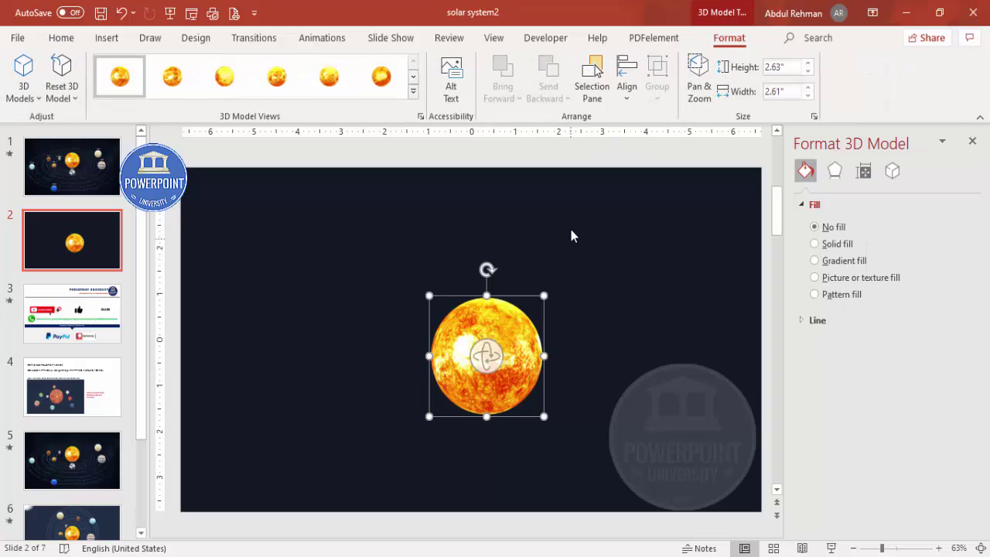
left_click(628, 87)
left_click(674, 144)
left_click(627, 100)
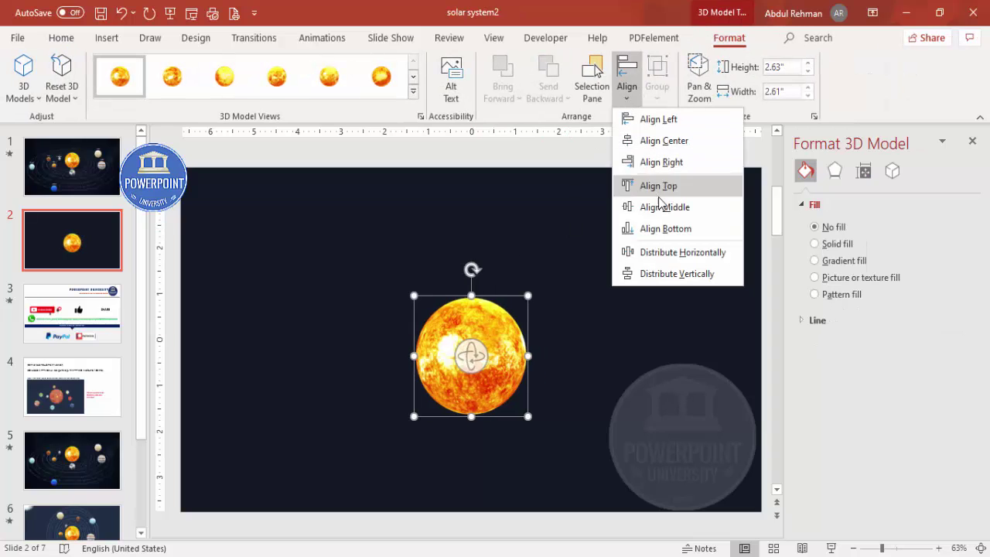
left_click(641, 208)
Turn on the slide's drawing guides so they cross at the sun's centre
left_click(614, 298)
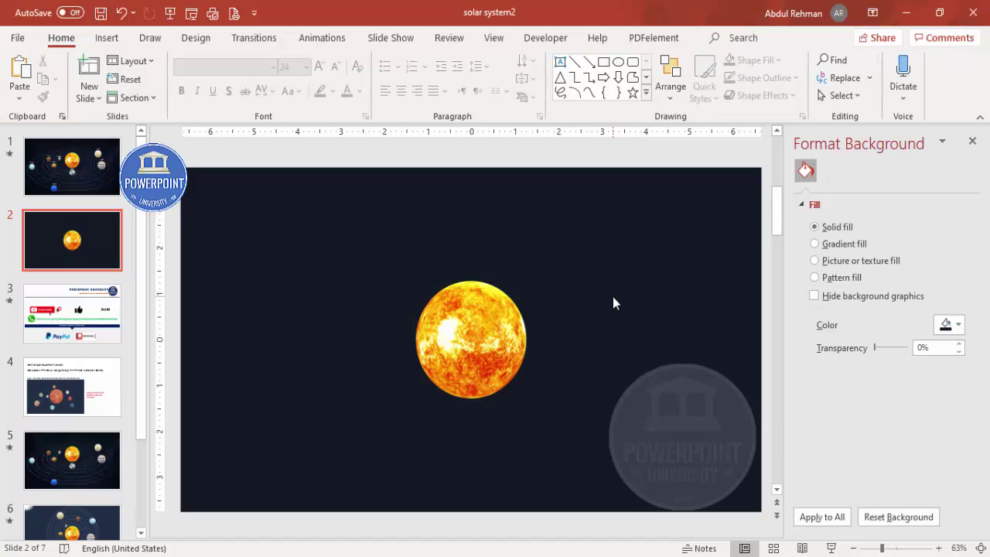
left_click(493, 38)
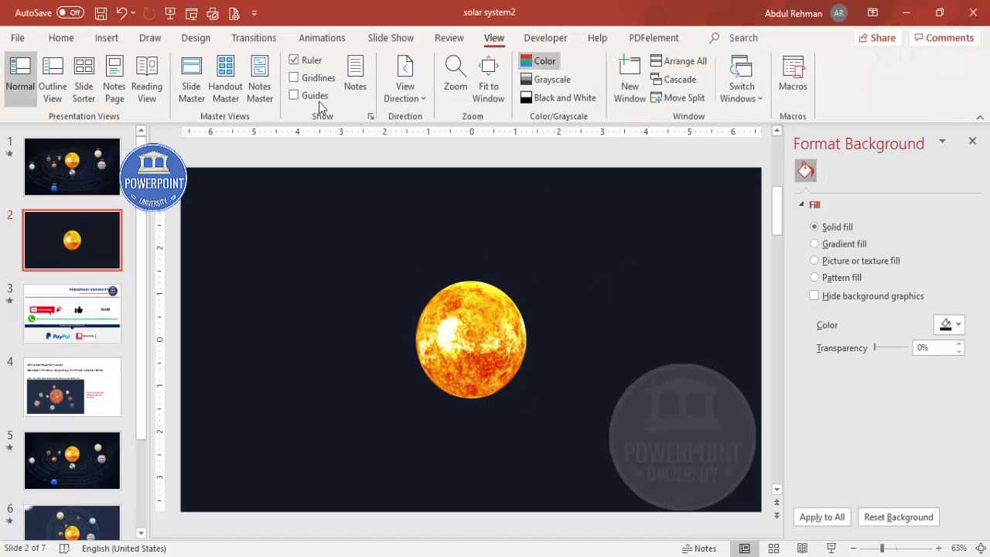
left_click(294, 95)
Draw a 3.42-inch circle over the sun with a white outline and no fill
left_click(106, 37)
left_click(231, 97)
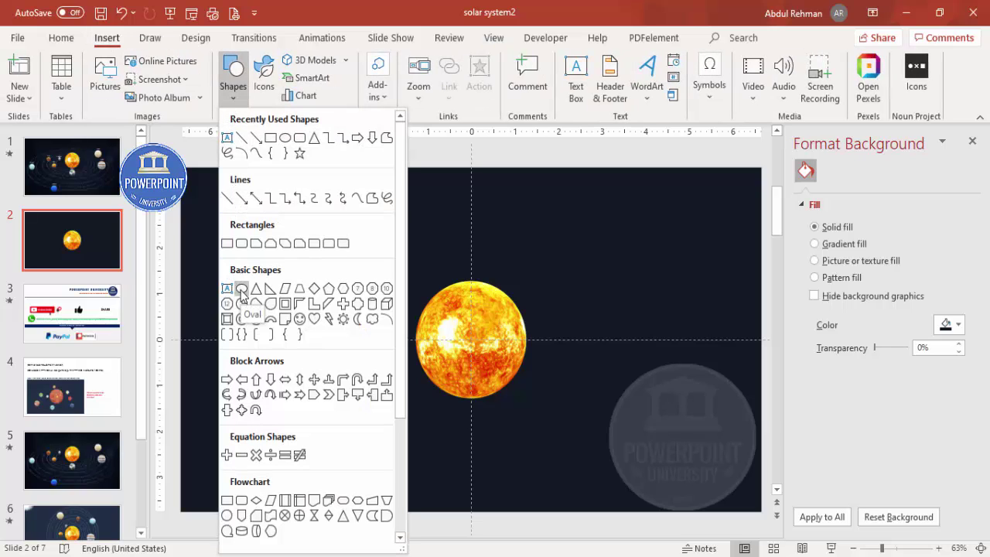
left_click(242, 293)
left_click_drag(398, 263, 526, 416)
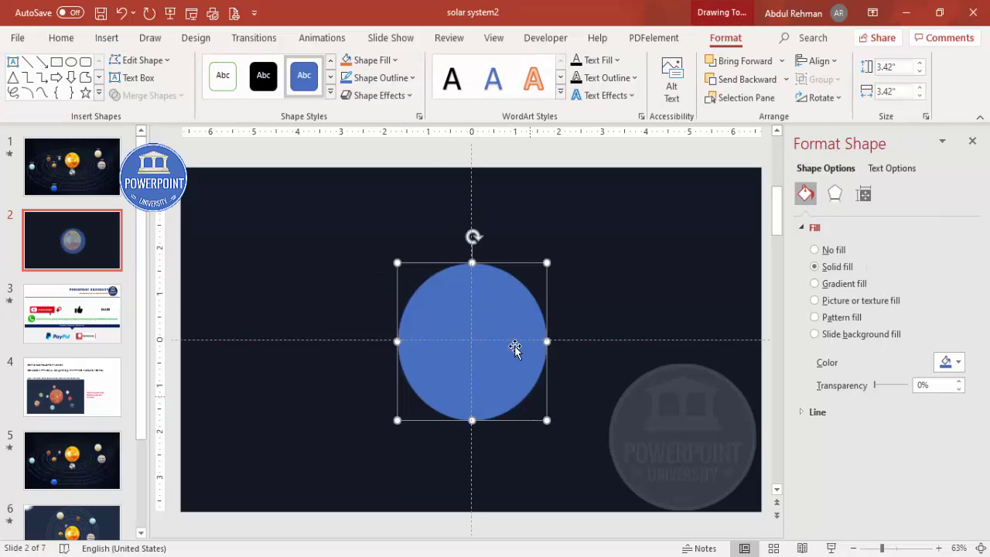
left_click(391, 82)
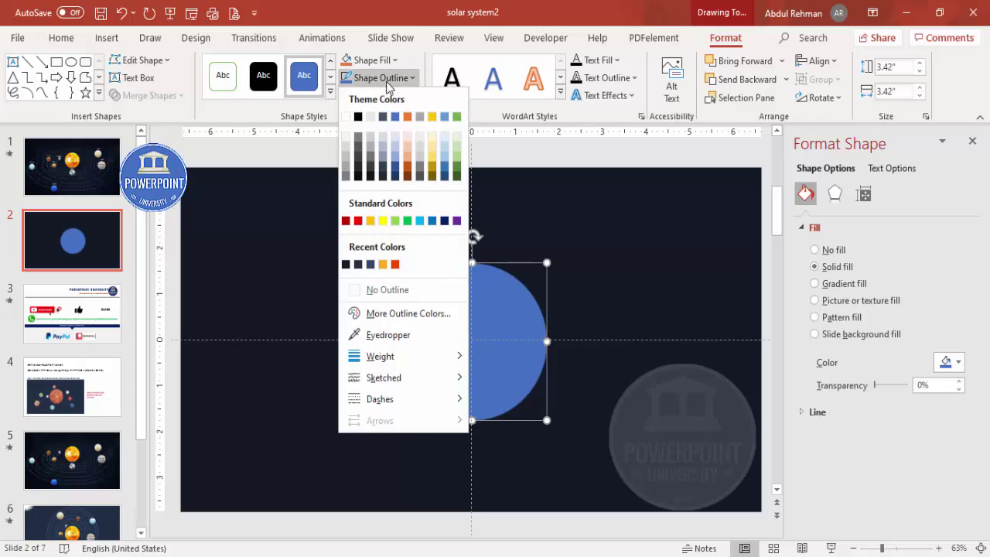
left_click(346, 117)
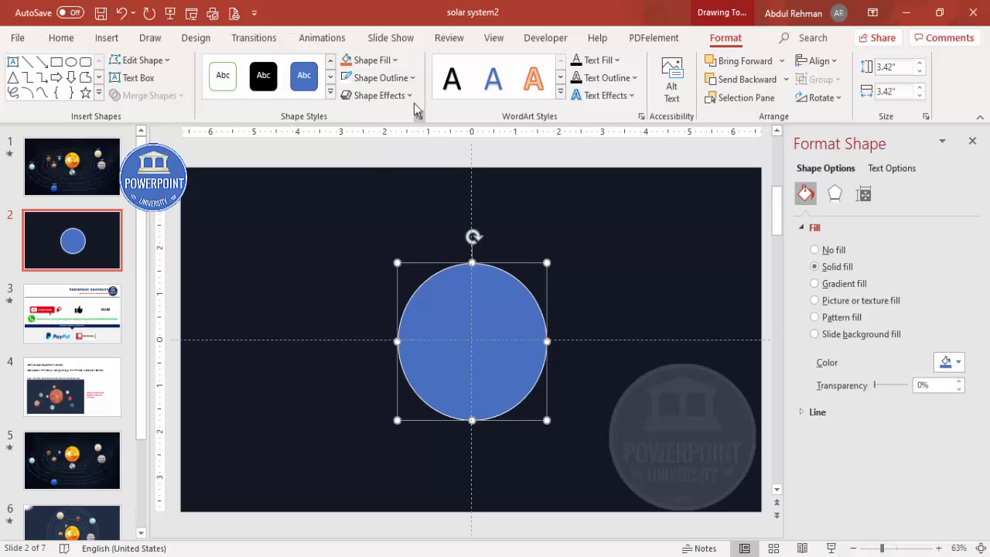
left_click(374, 60)
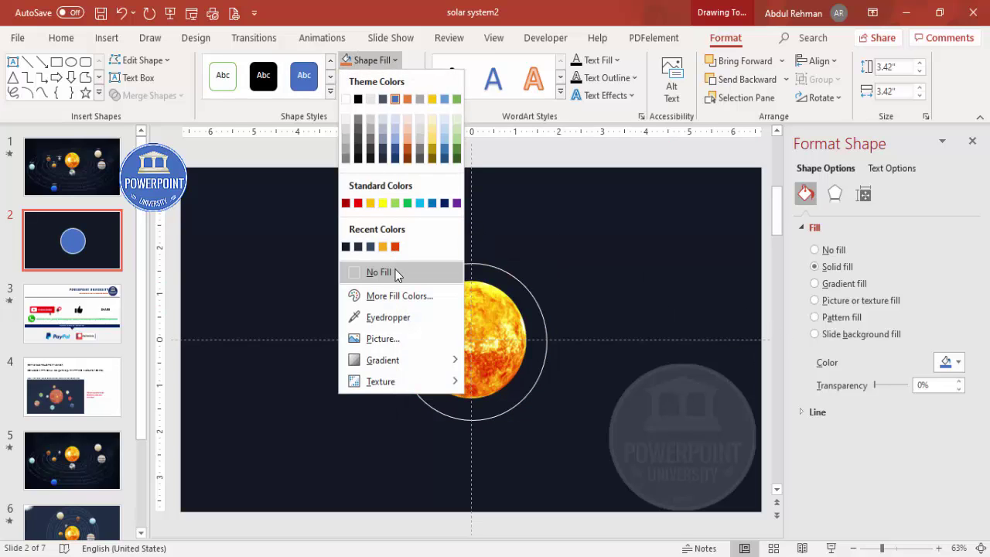
left_click(395, 269)
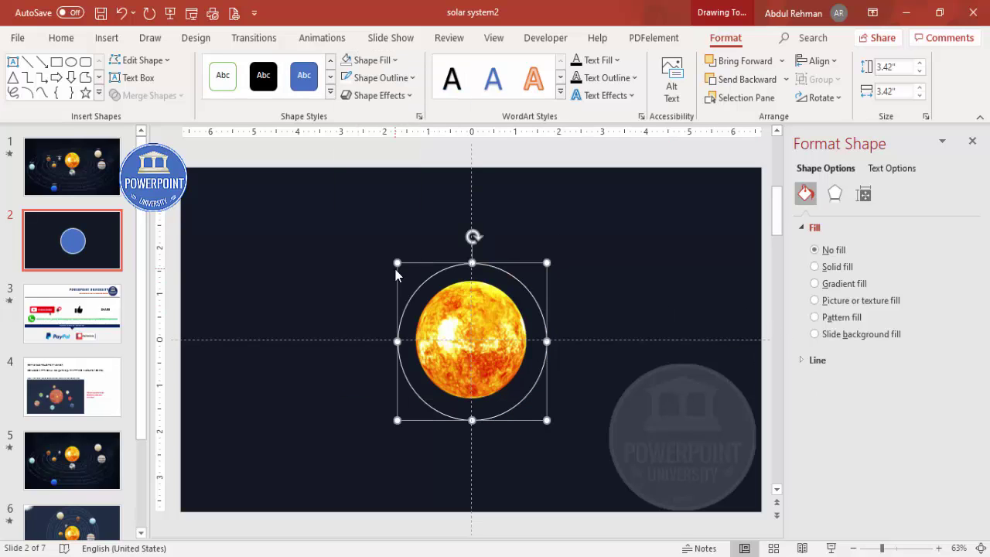
Make the circle's outline a 'Dash' line at 32% transparency
left_click(803, 362)
left_click_drag(973, 365, 972, 449)
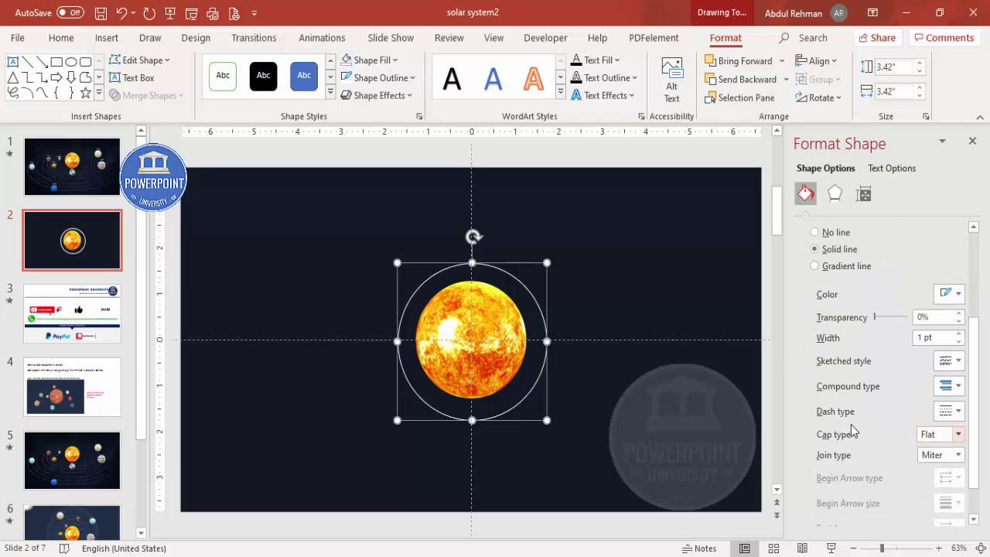
left_click(946, 413)
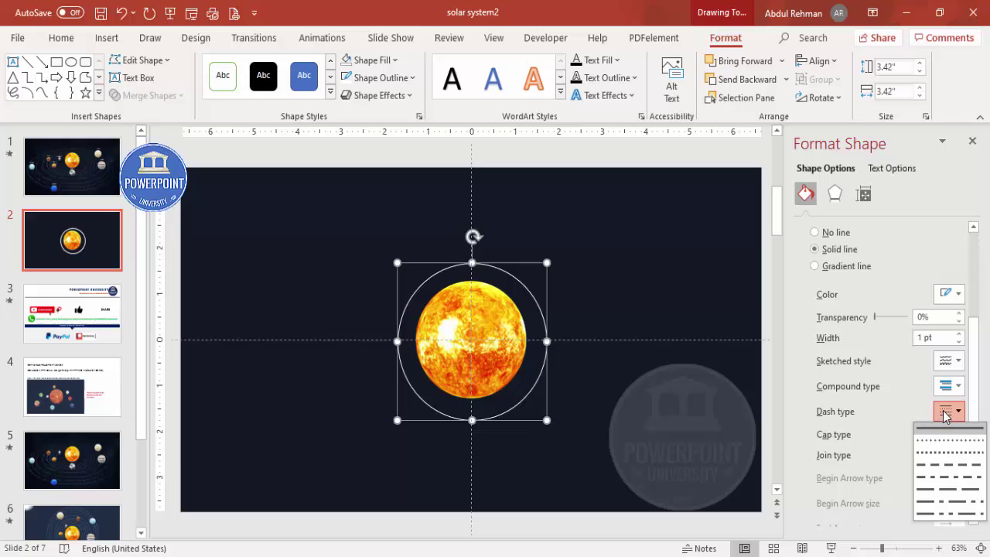
left_click(943, 463)
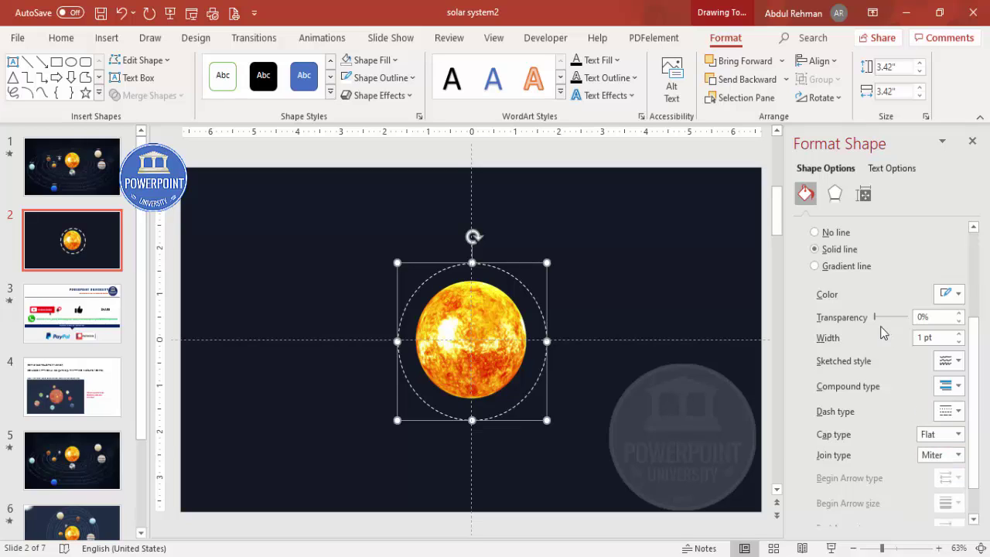
left_click_drag(875, 317, 887, 319)
left_click(610, 277)
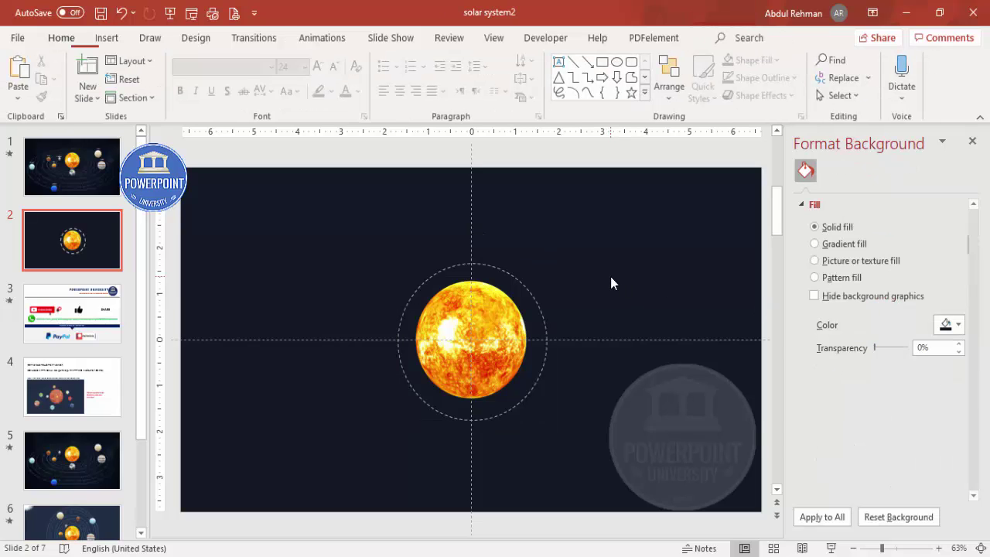
Duplicate the dashed circle with Ctrl+D and centre the copy on the slide
left_click(495, 265)
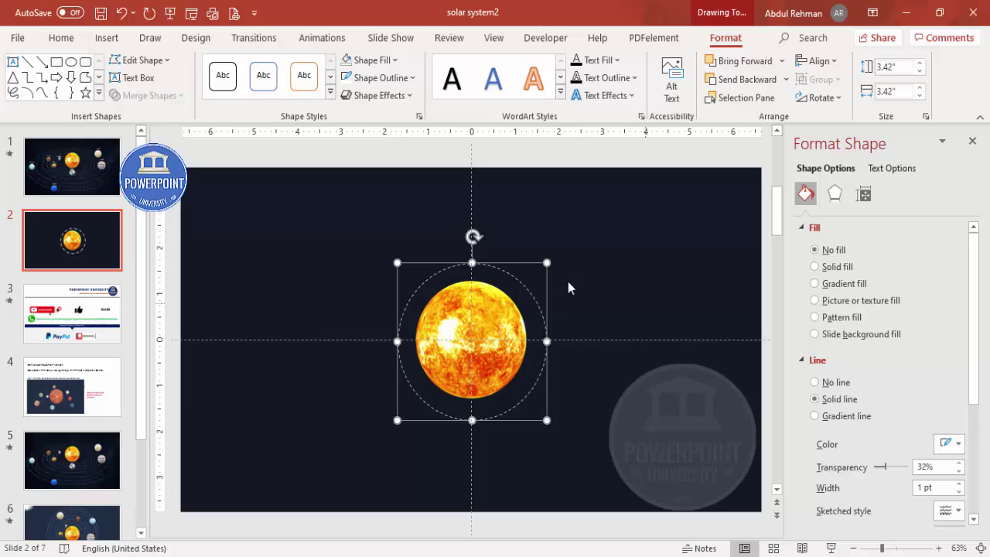
key("ctrl+d")
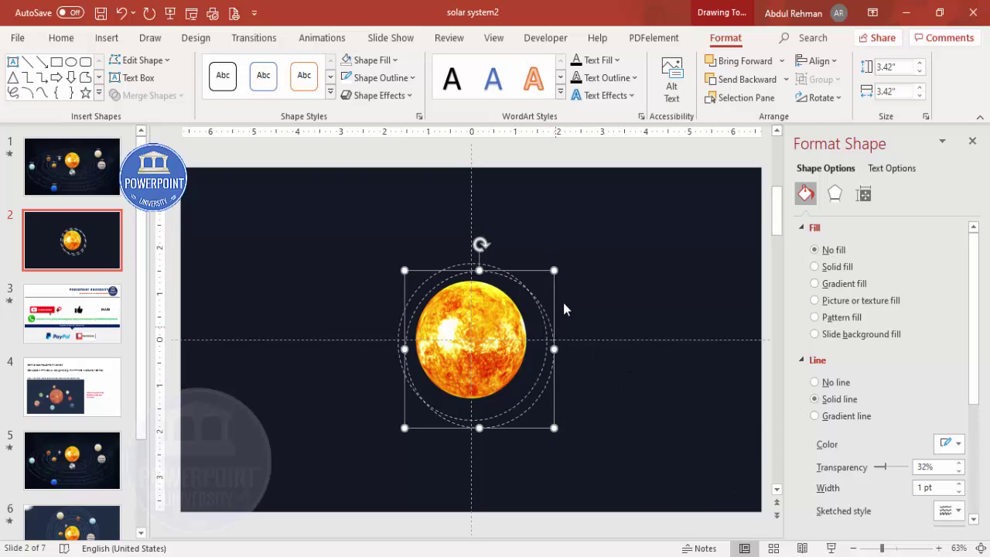
left_click(822, 60)
left_click(845, 103)
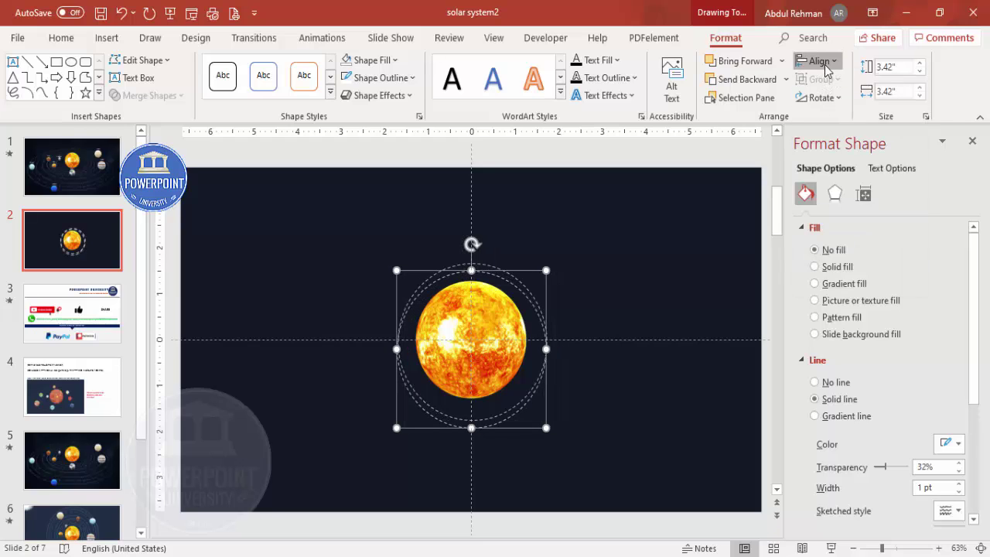
left_click(820, 60)
left_click(846, 170)
Nudge the copied circle a few steps up and to the left
key("Up")
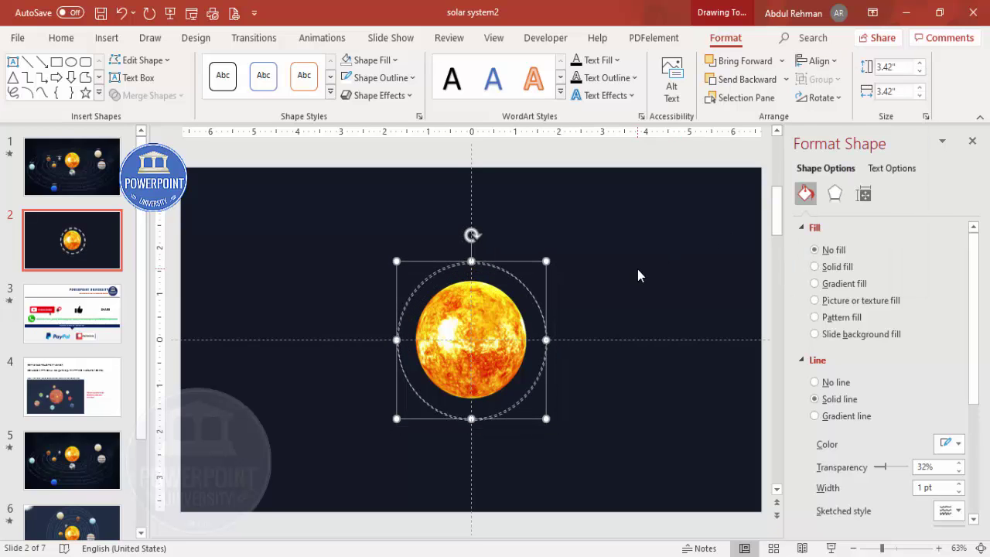
key("Left")
key("Up")
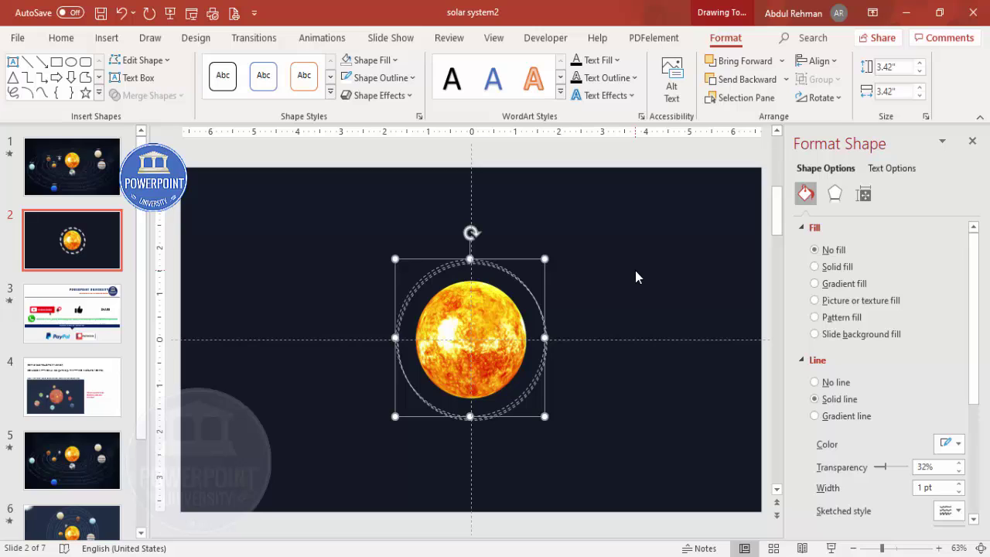
key("Up")
key("Left")
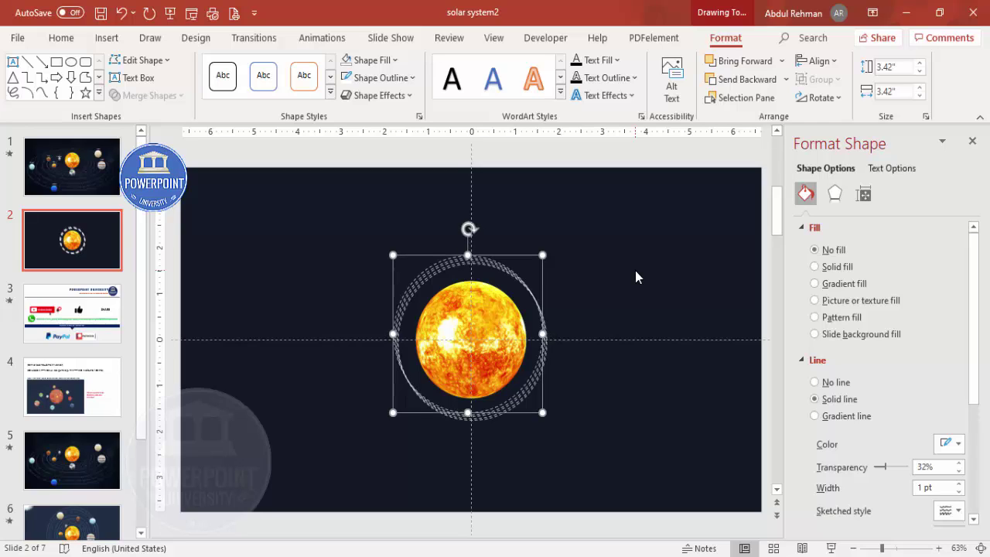
key("Up")
key("Left")
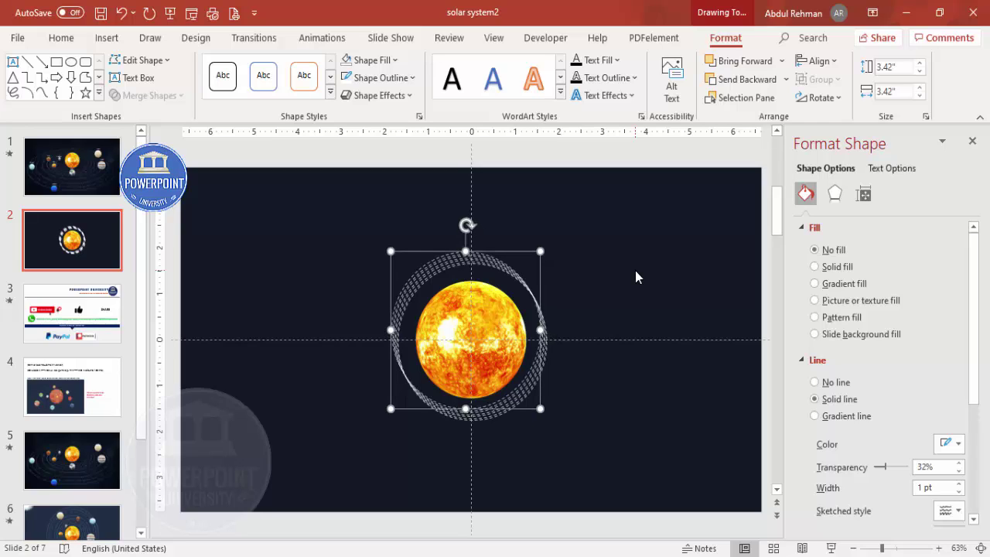
key("Up")
Select the dashed rings without the sun and align their centres and middles to make them concentric
left_click_drag(334, 232, 688, 485)
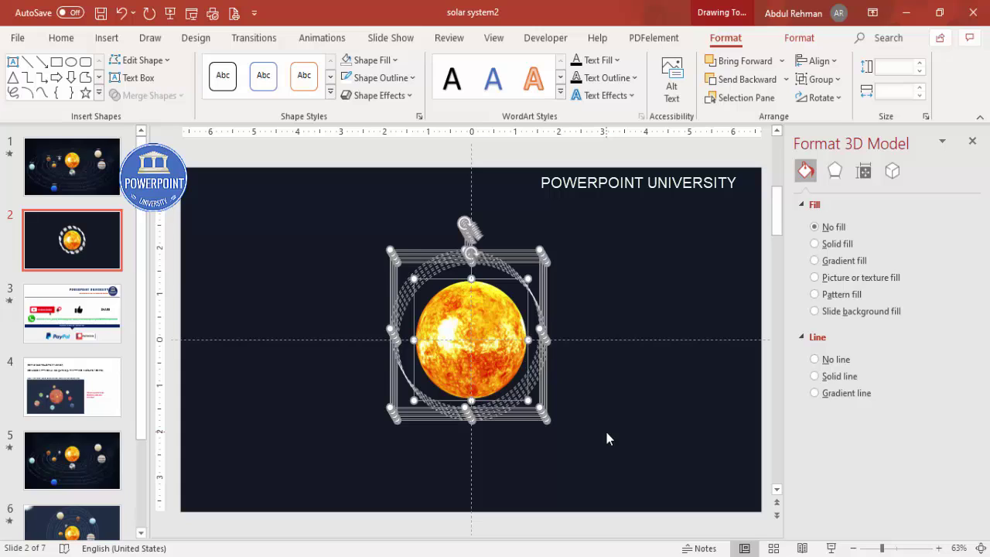
left_click(490, 291, "shift")
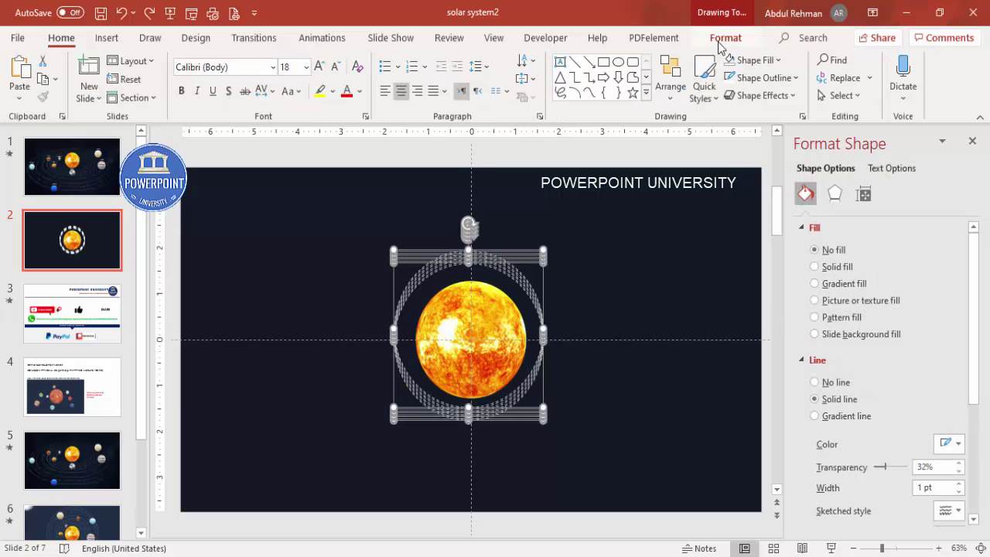
left_click(725, 37)
left_click(819, 60)
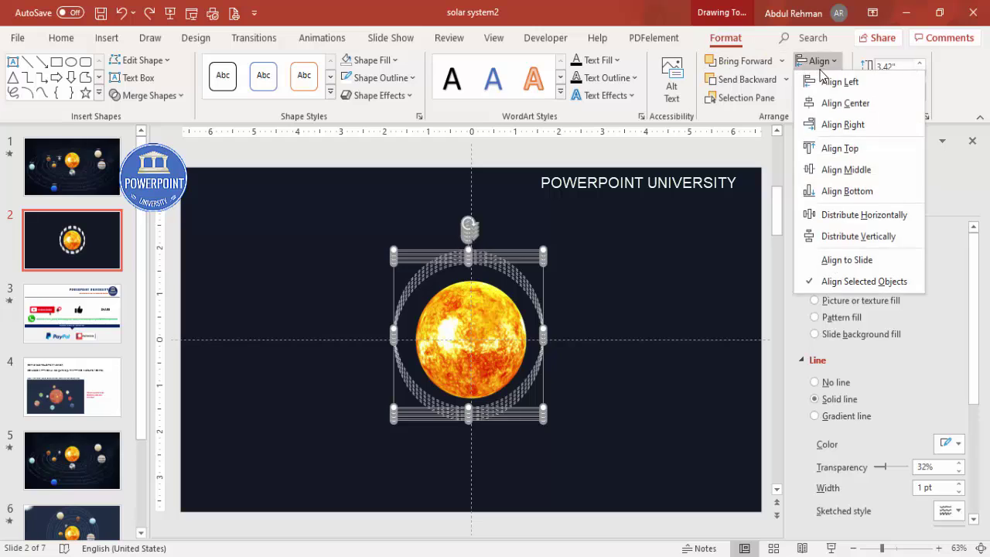
left_click(846, 103)
left_click(820, 60)
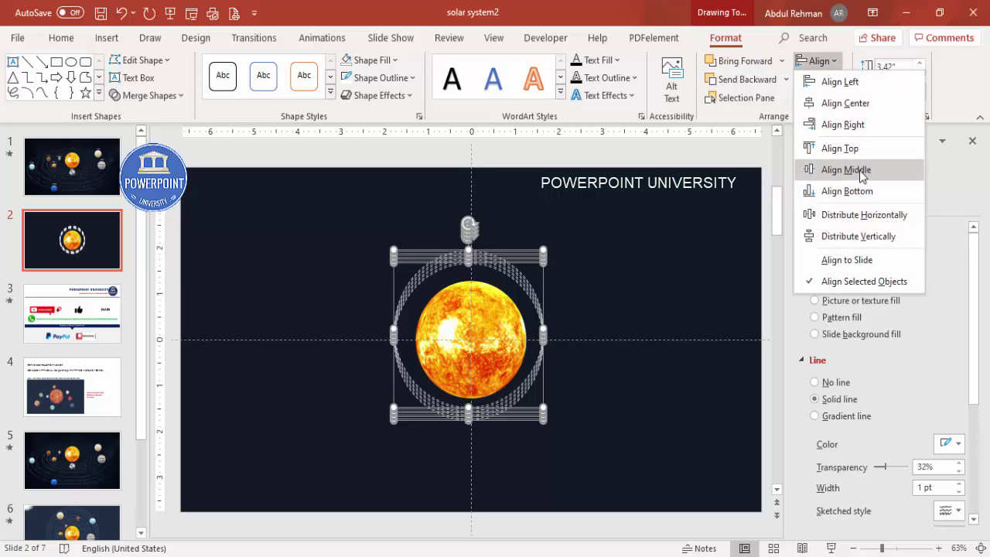
left_click(860, 170)
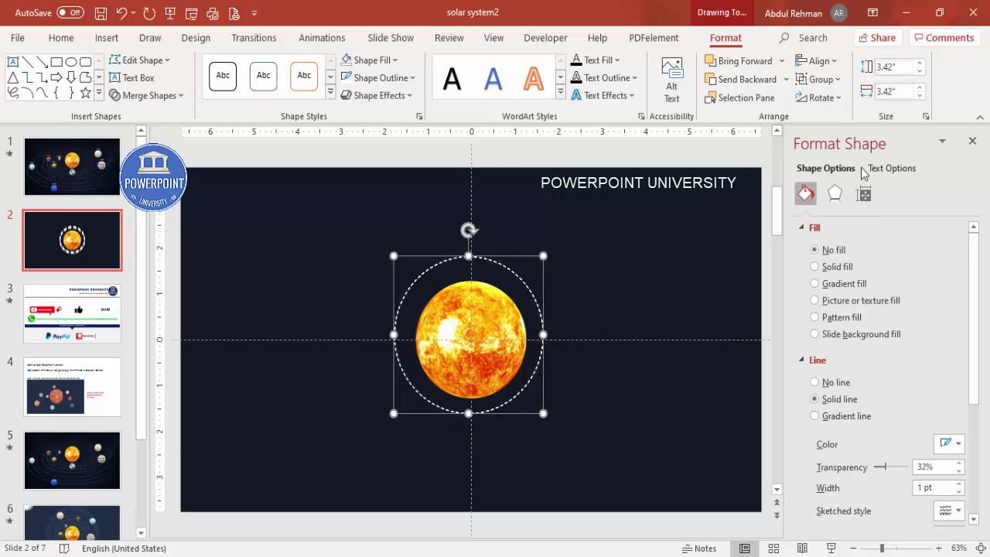
left_click(619, 249)
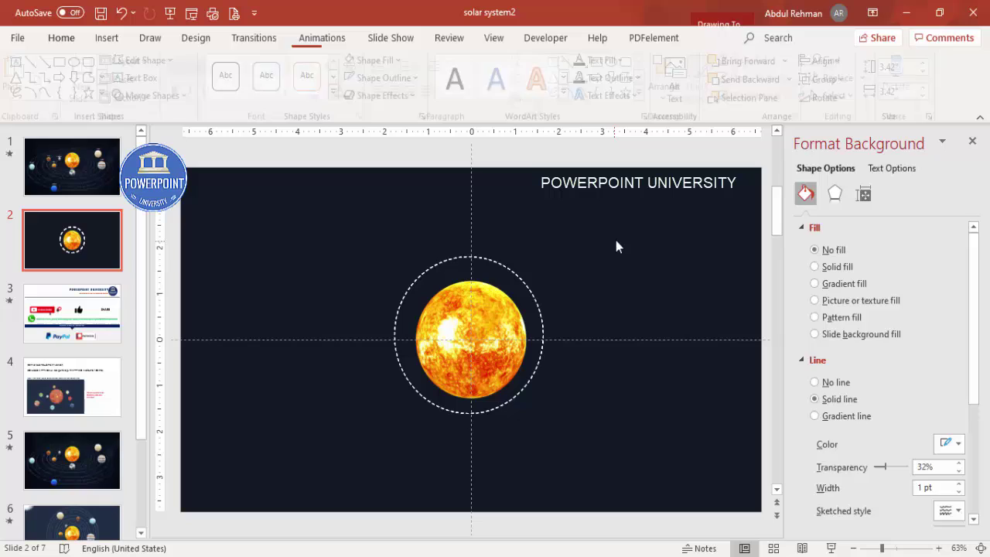
Enlarge three ring copies from their corner handles into progressively larger circles around the sun
left_click(502, 262)
left_click_drag(502, 259, 604, 258)
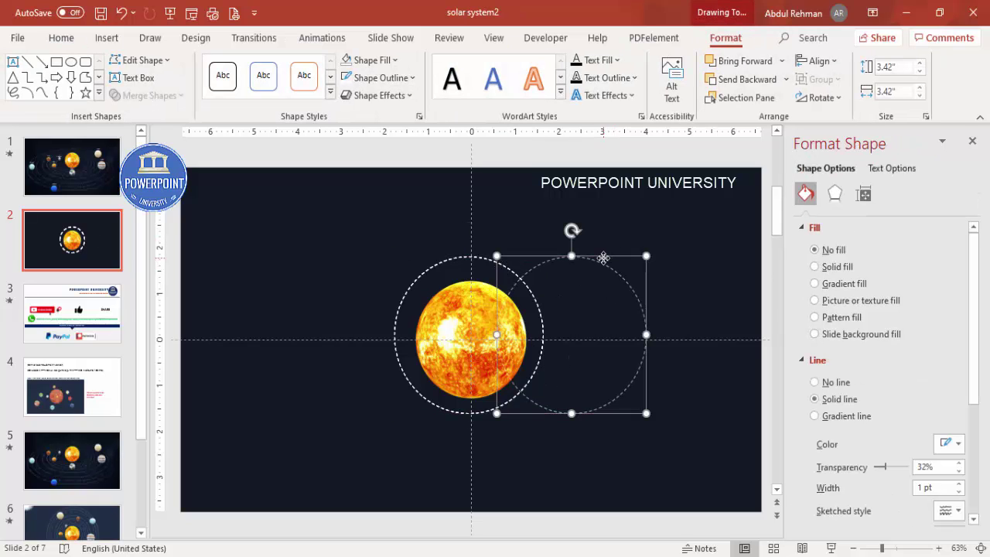
key("ctrl+z")
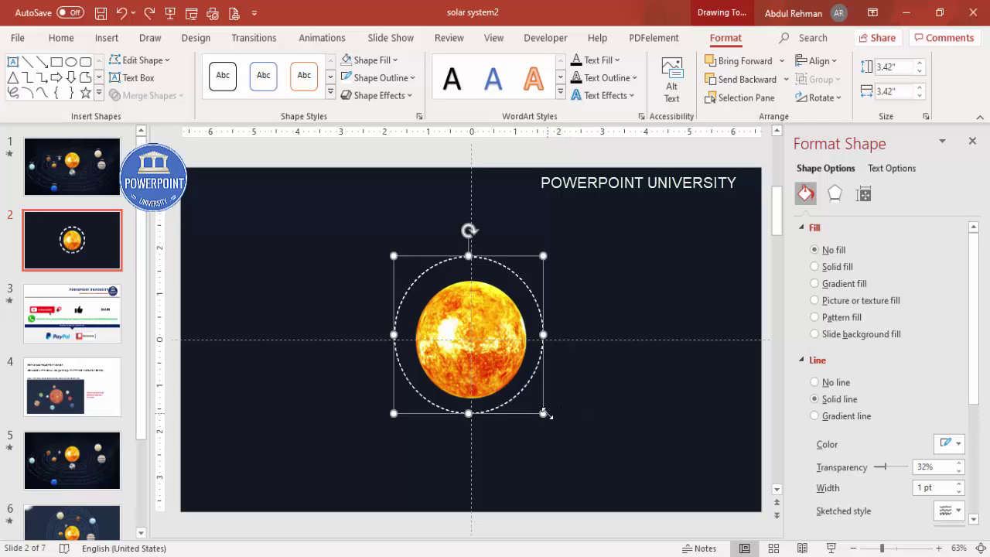
left_click_drag(544, 414, 553, 420)
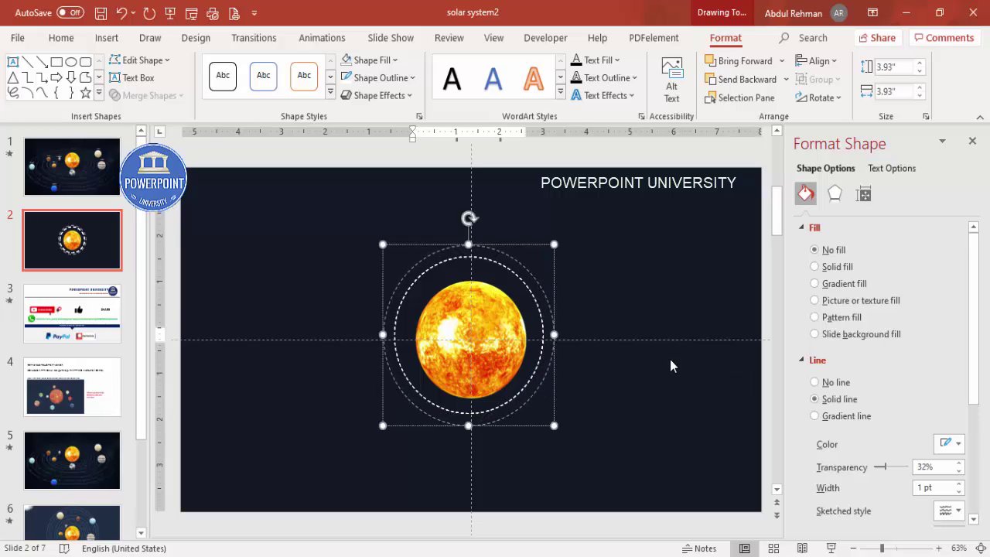
left_click(563, 288)
left_click(509, 272)
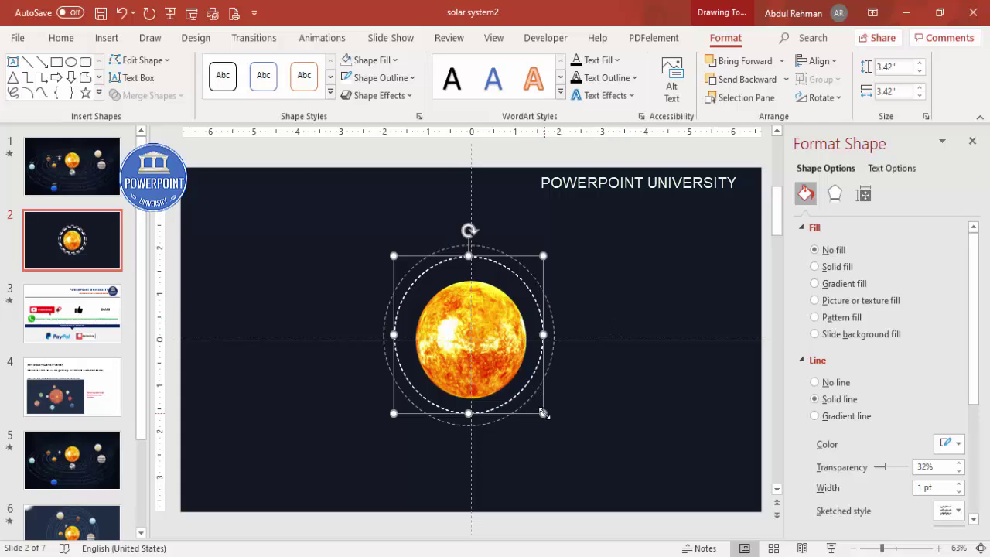
left_click_drag(544, 414, 565, 430)
left_click(610, 301)
left_click(530, 293)
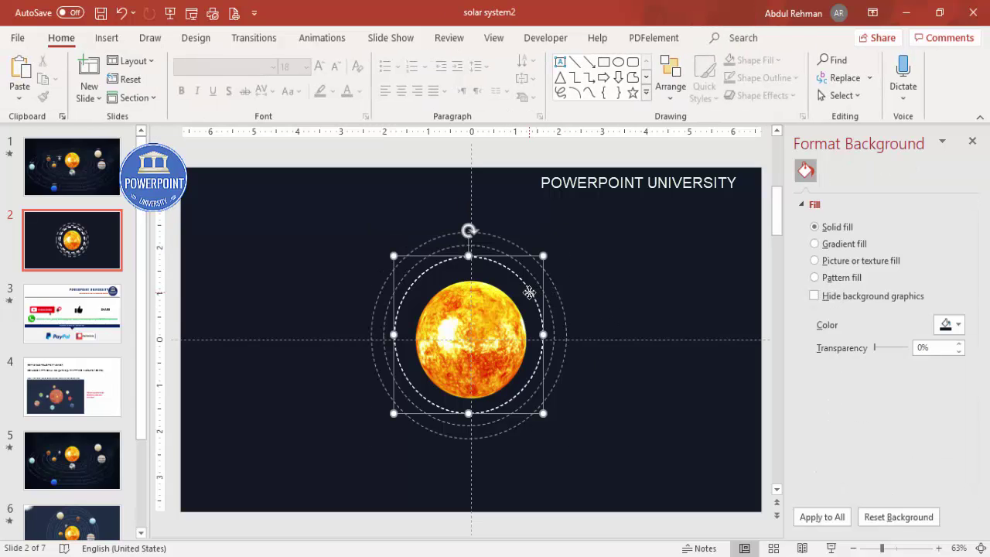
left_click_drag(541, 407, 580, 438)
left_click(628, 299)
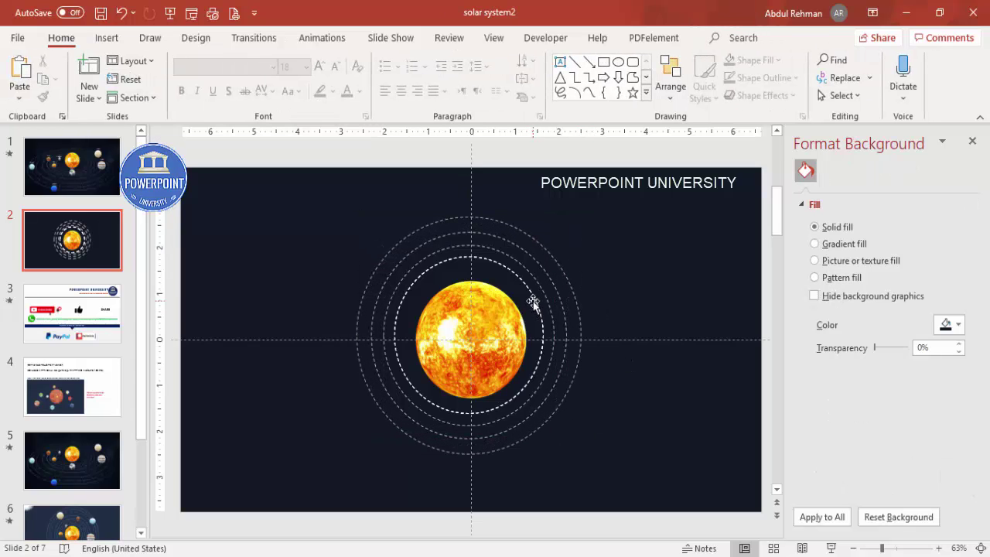
Grow the remaining rings into larger outer orbits, one at 6.89 inches, the biggest past the slide edges
left_click(534, 308)
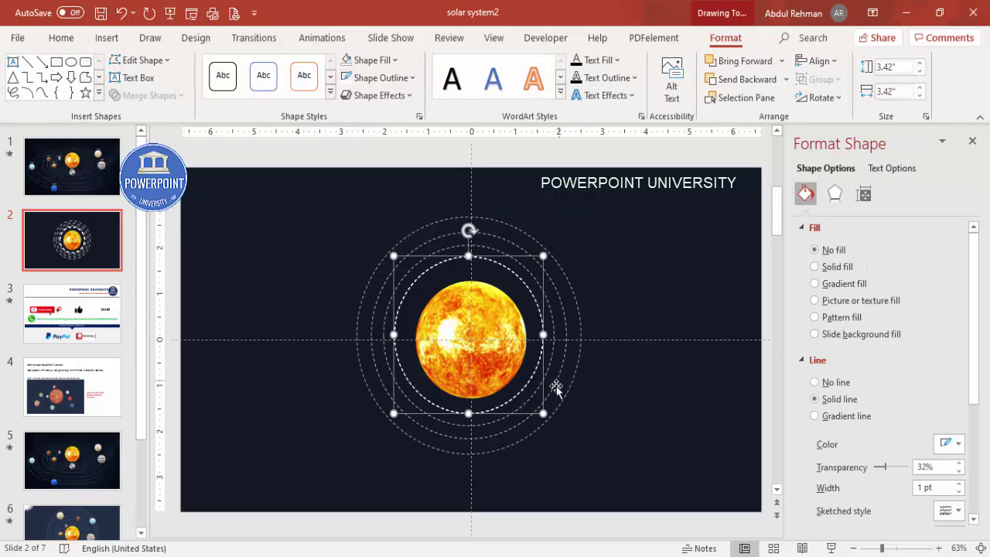
left_click_drag(543, 414, 599, 461)
left_click(533, 321)
left_click(537, 310)
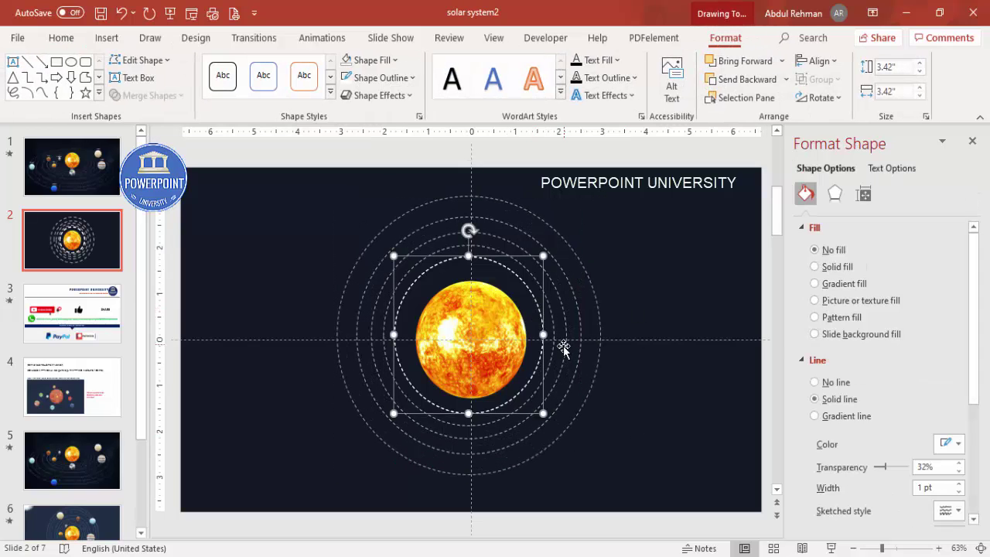
left_click_drag(546, 416, 622, 472)
left_click(658, 376)
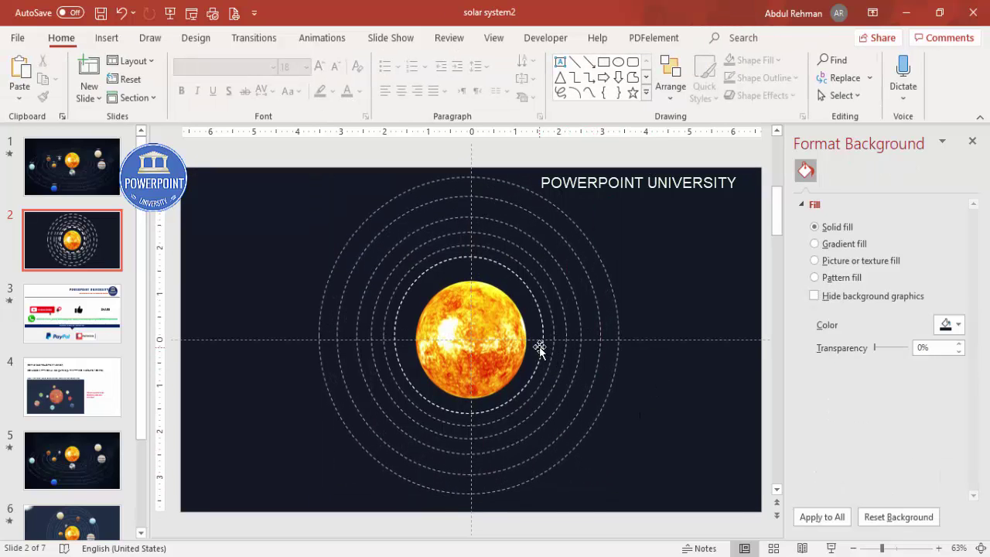
left_click(535, 311)
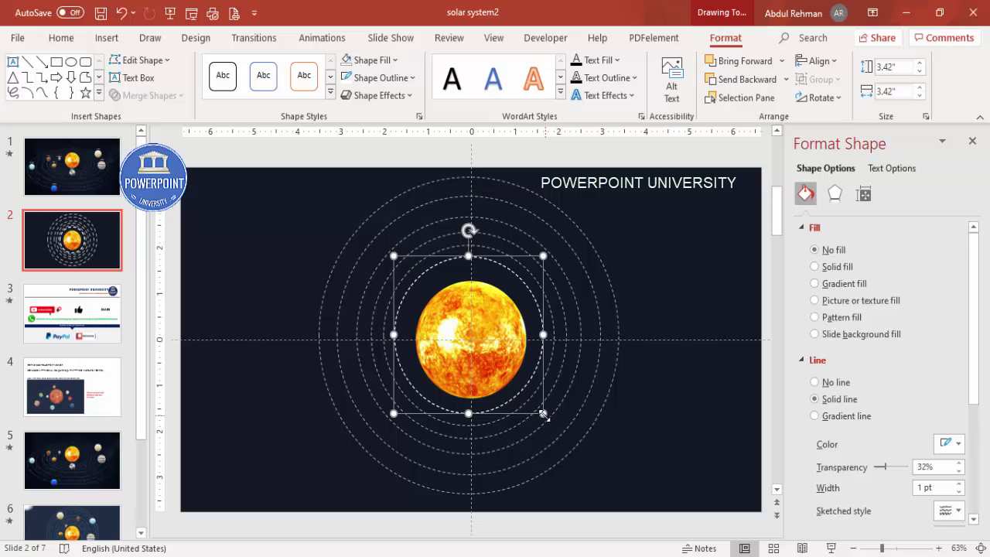
left_click_drag(543, 414, 639, 486)
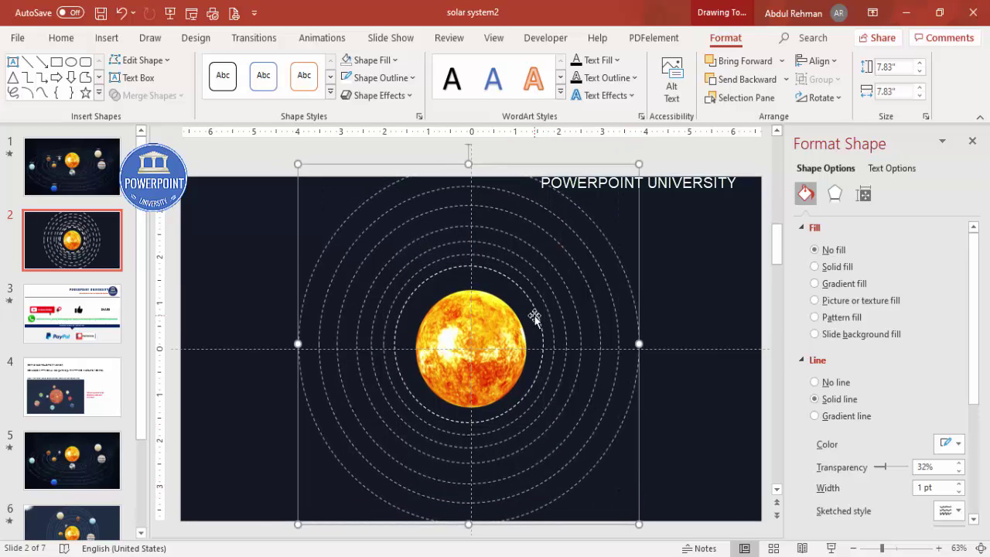
key("ctrl+z")
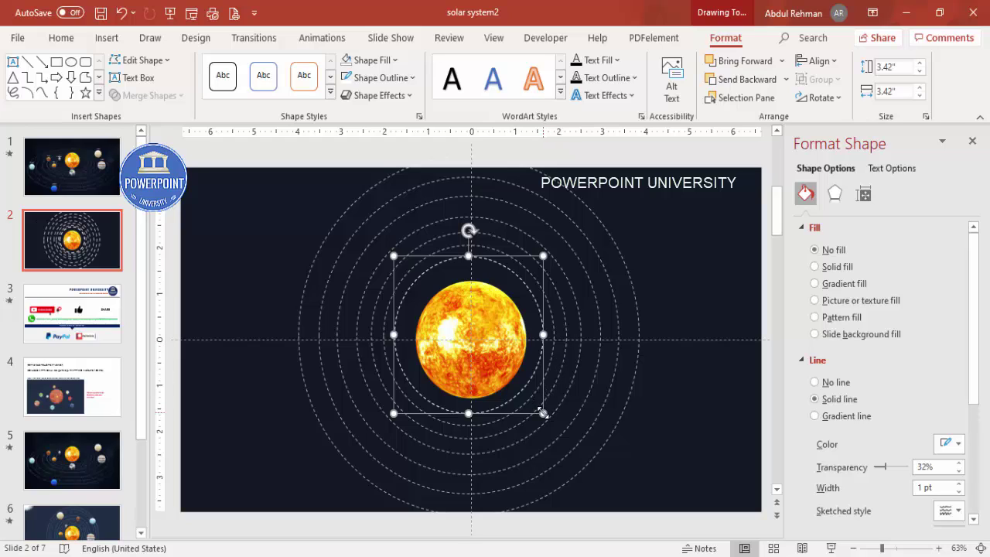
left_click_drag(544, 414, 655, 485)
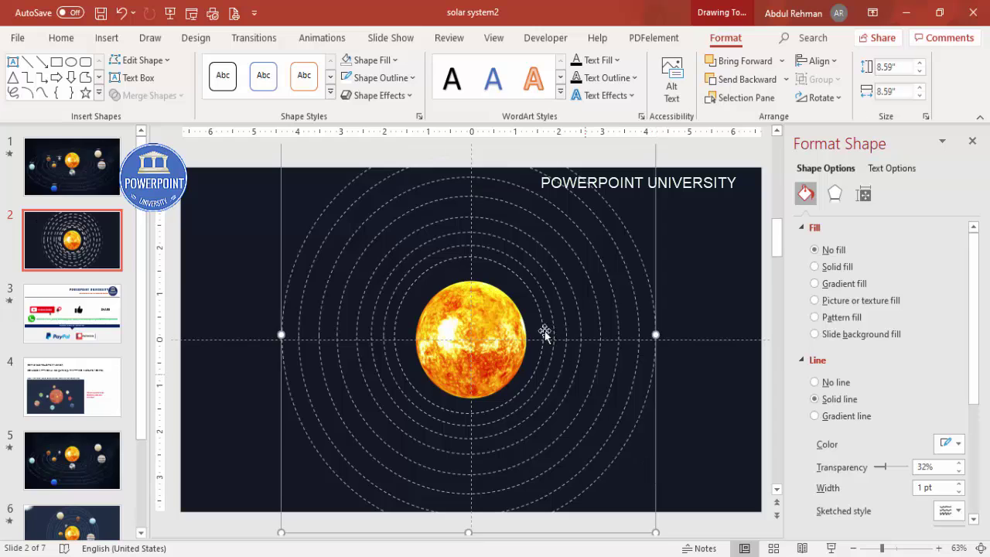
left_click(535, 306)
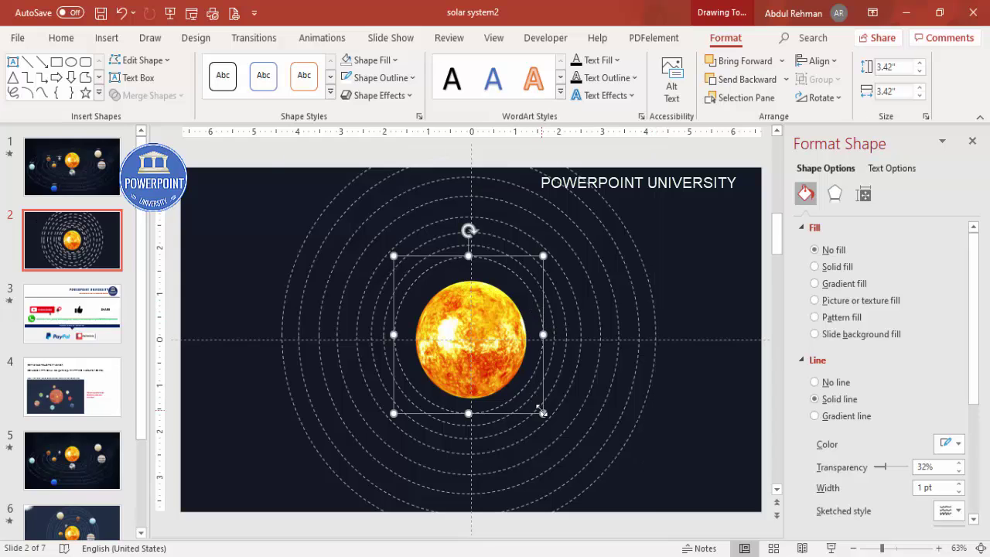
left_click_drag(542, 413, 678, 488)
Shrink two inner orbit rings slightly, the first to 3.39 inches, to even the gaps
left_click(587, 309)
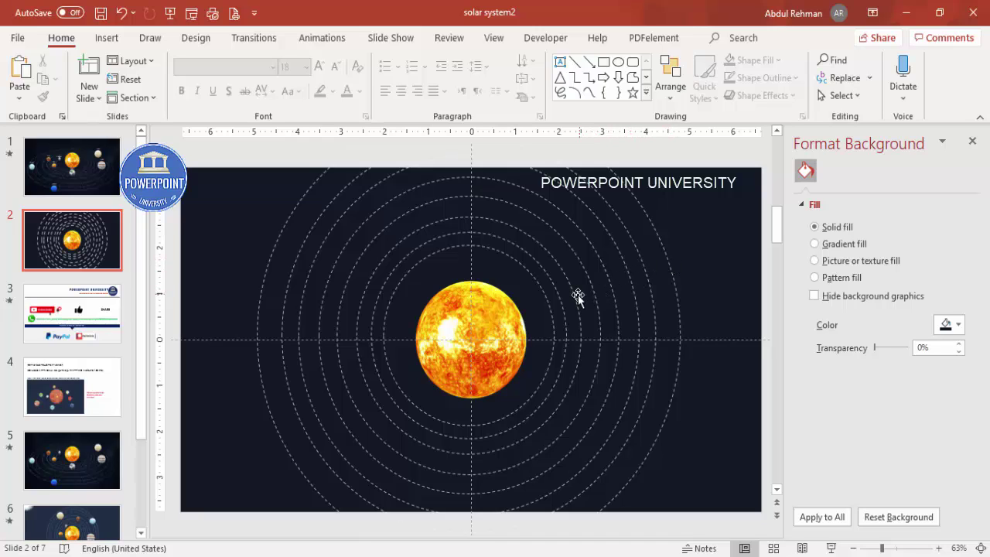
left_click(512, 259)
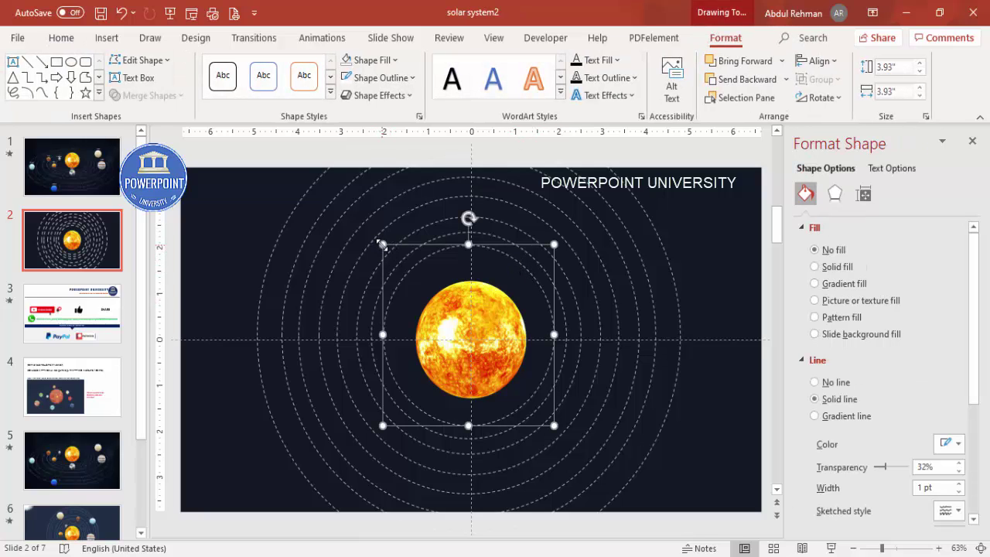
left_click_drag(381, 244, 396, 256)
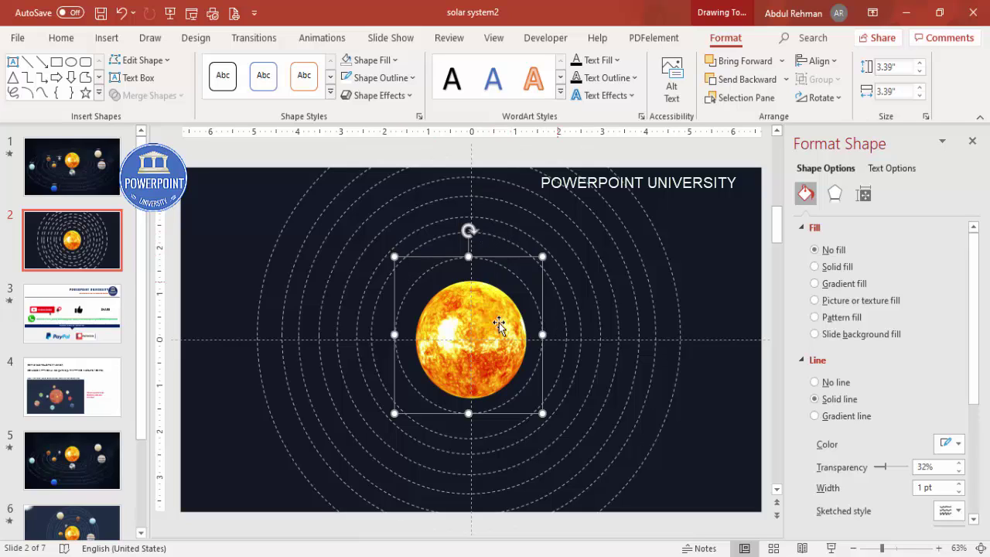
left_click(695, 298)
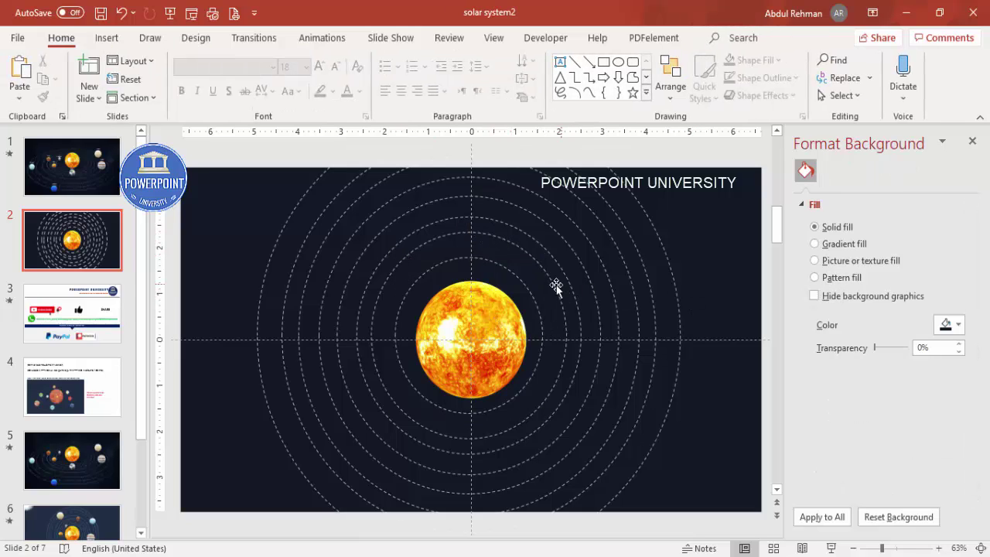
left_click(553, 282)
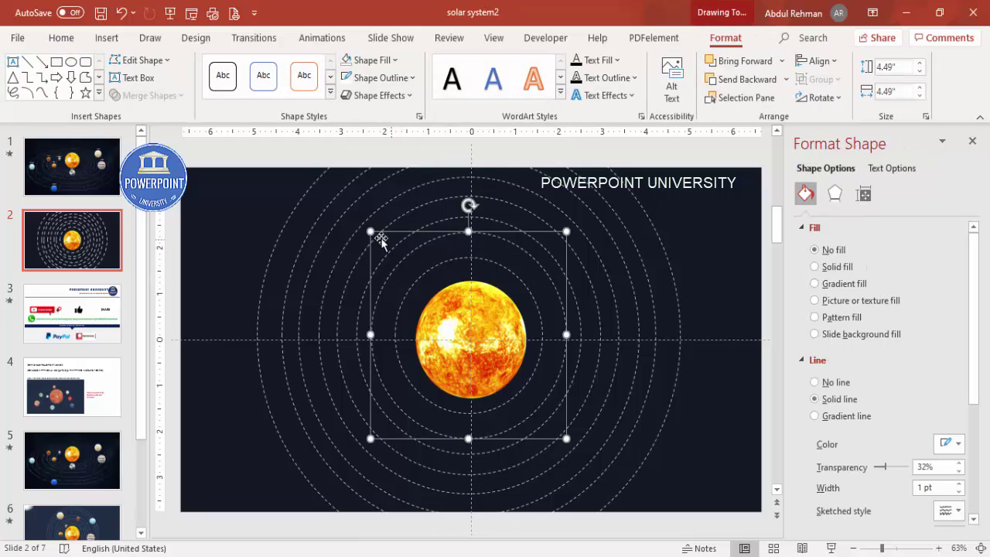
left_click_drag(370, 232, 377, 239)
left_click(695, 232)
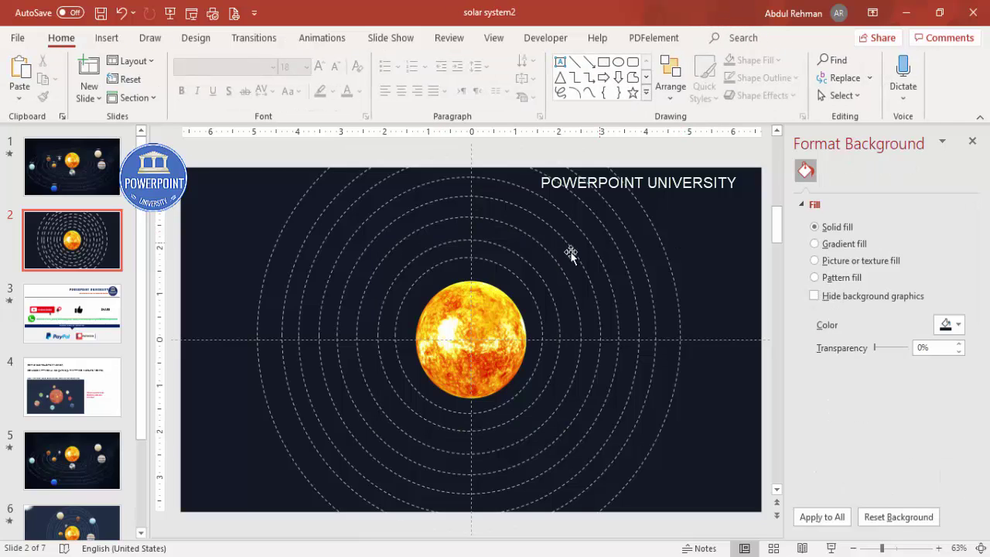
left_click(534, 301)
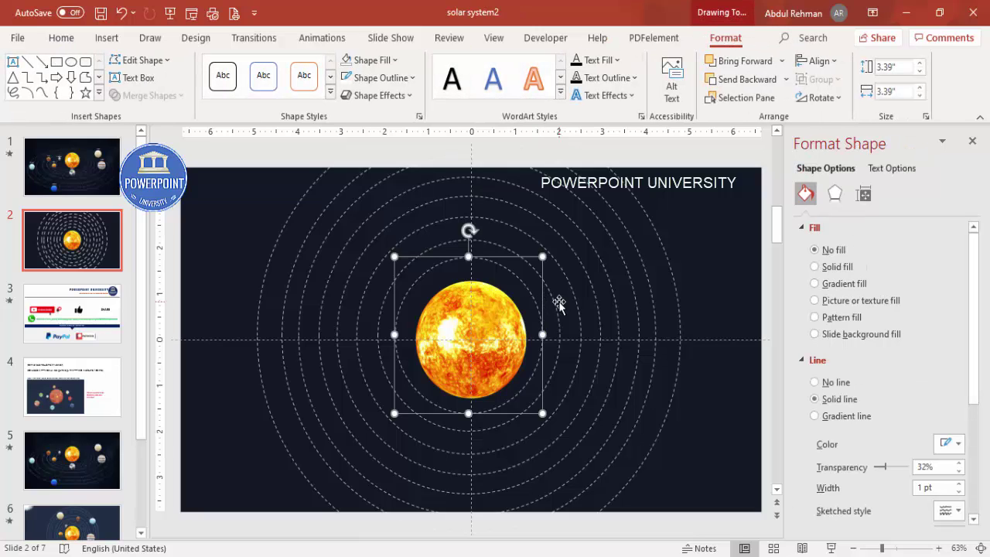
Shift-select the remaining seven orbit rings along with the smallest and group them with Ctrl+G
left_click(557, 310, "shift")
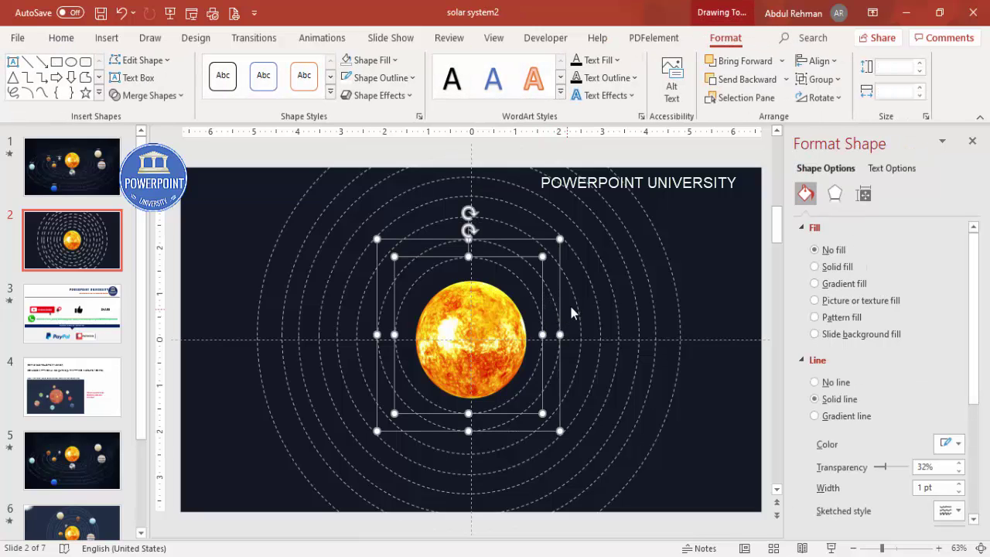
left_click(577, 305, "shift")
left_click(602, 300, "shift")
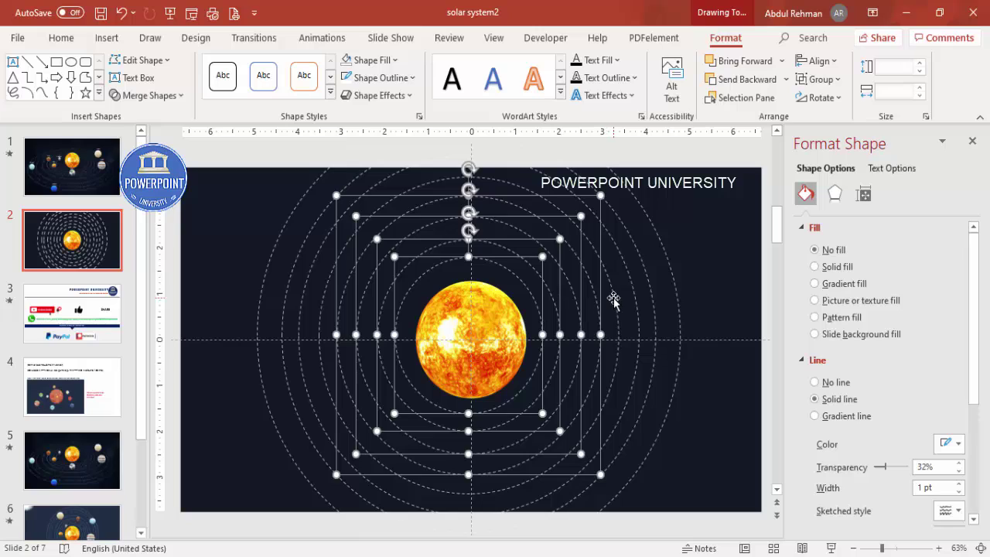
left_click(615, 300, "shift")
left_click(631, 292, "shift")
left_click(652, 292, "shift")
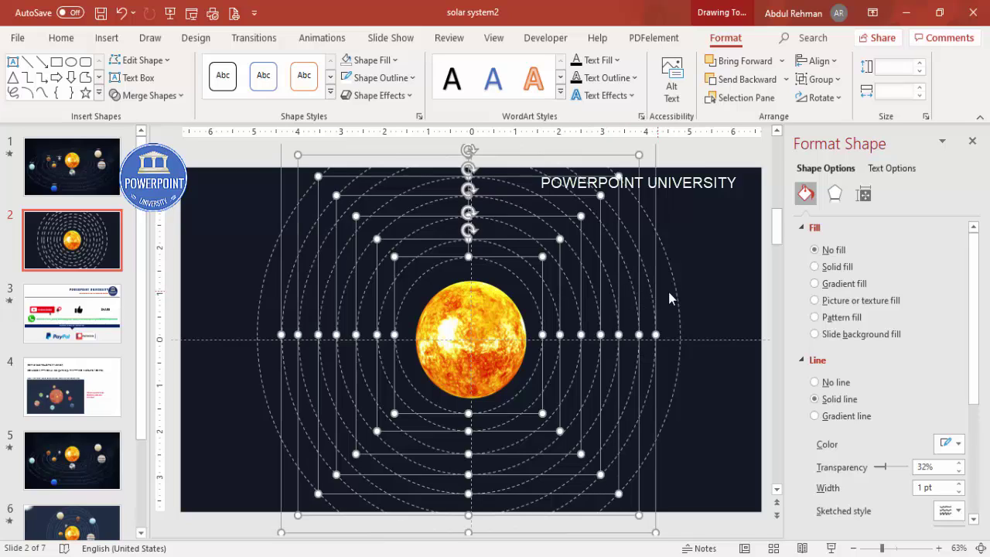
left_click(678, 293, "shift")
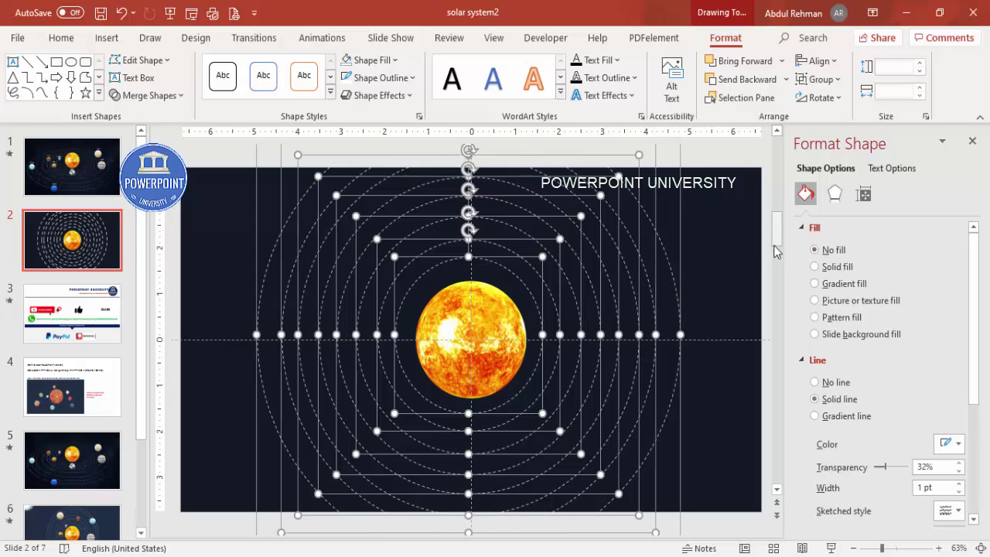
key("ctrl+g")
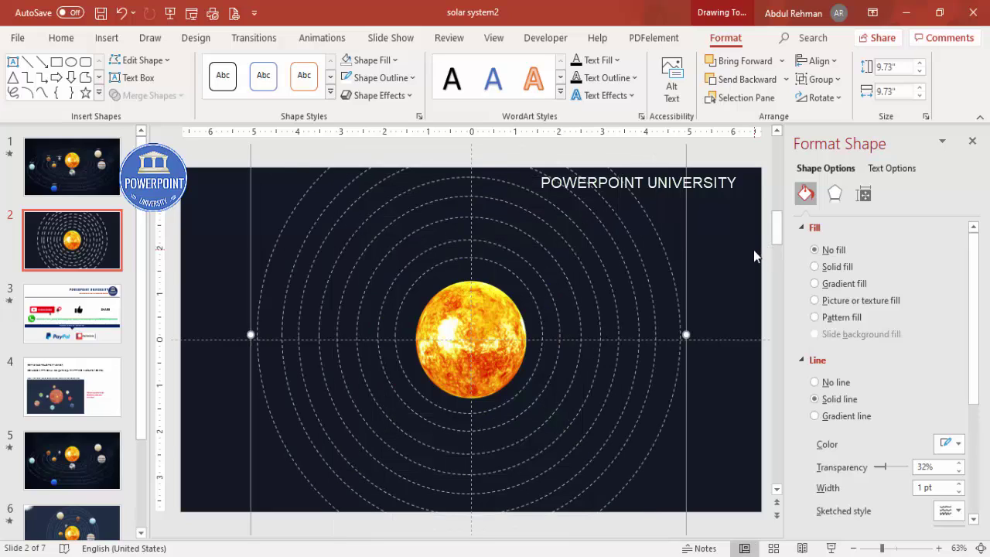
Apply the Perspective: Relaxed Moderately 3-D rotation preset to the orbit group and set Y rotation to 304.8°
left_click(837, 196)
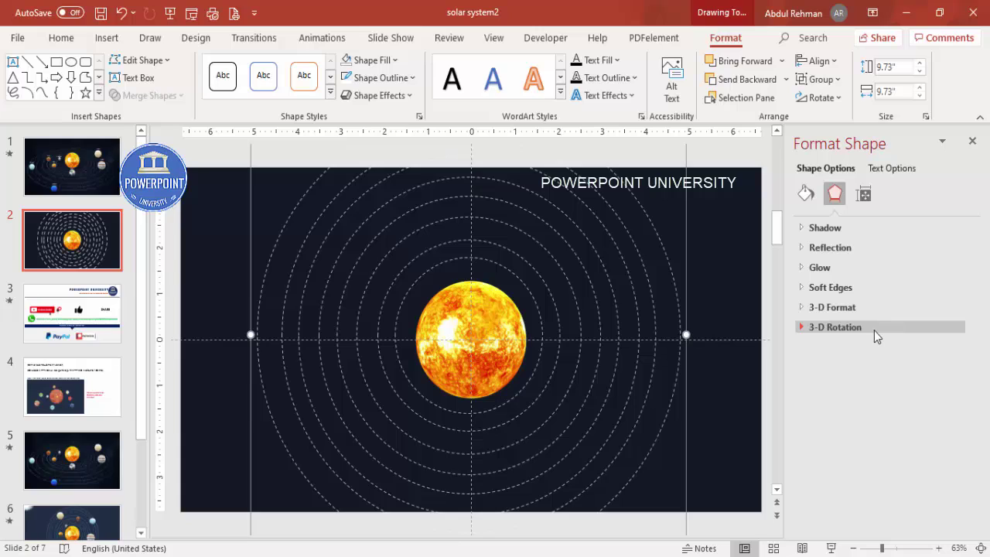
left_click(874, 329)
left_click(939, 357)
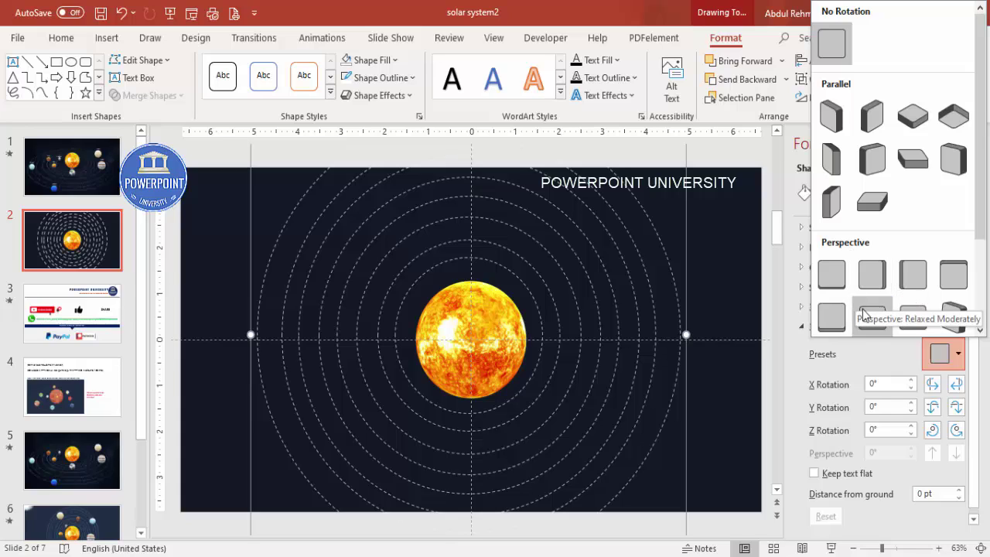
left_click(863, 313)
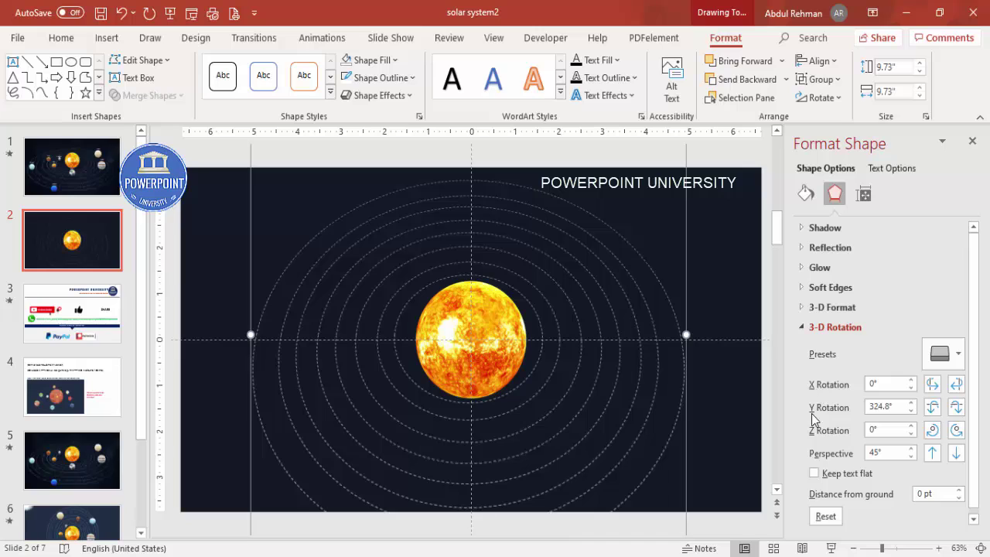
left_click(933, 410)
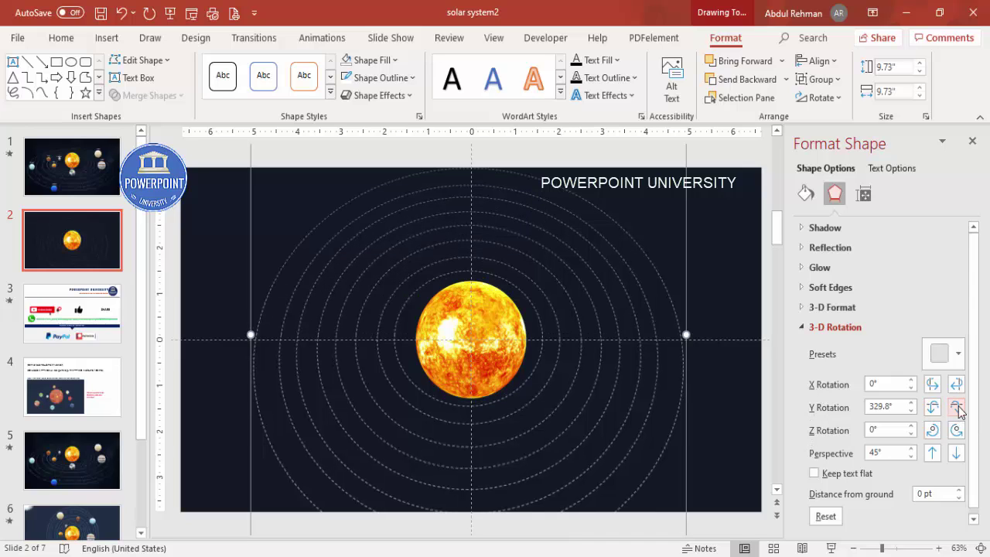
left_click(960, 408)
left_click(959, 408)
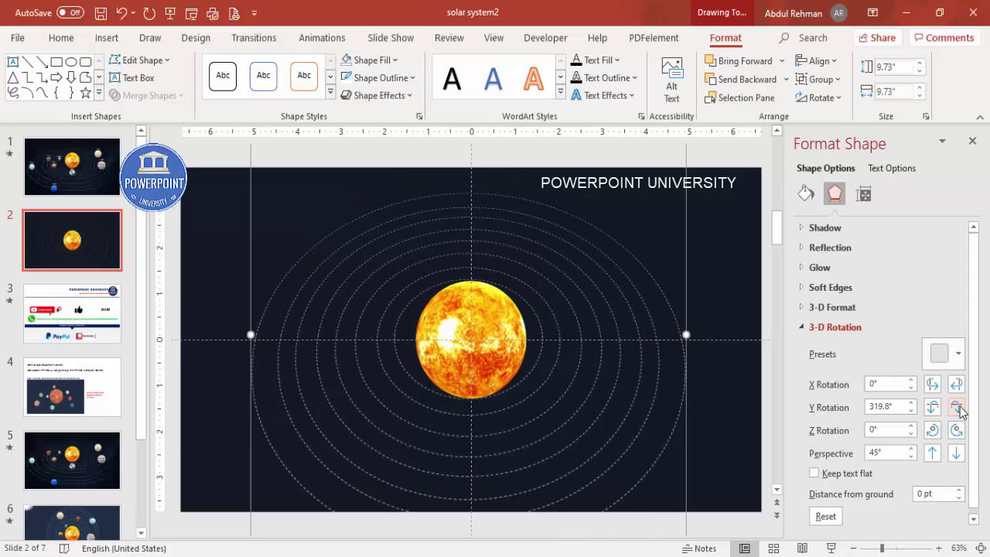
left_click(959, 408)
left_click(960, 407)
left_click(960, 408)
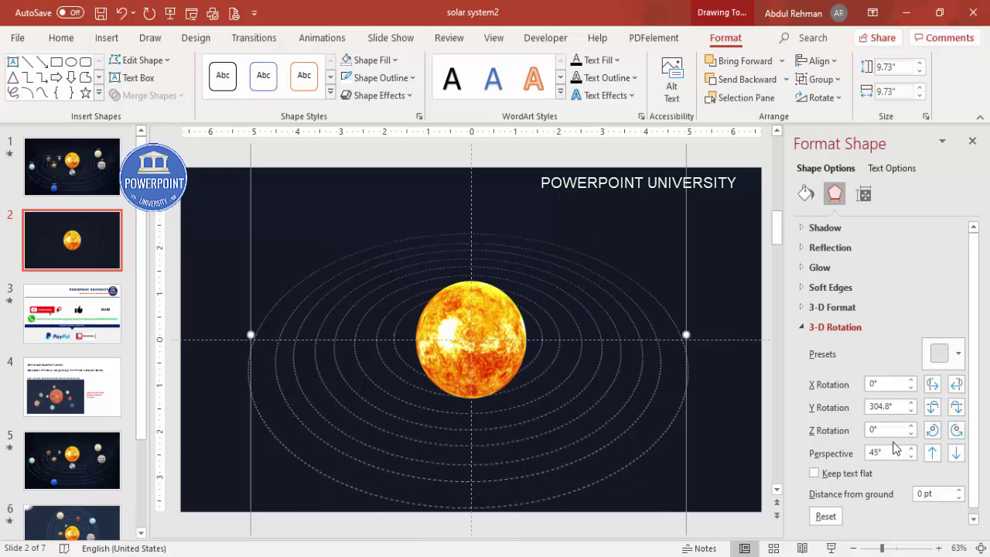
Move the 3D sun model slightly higher on slide 2
left_click(747, 452)
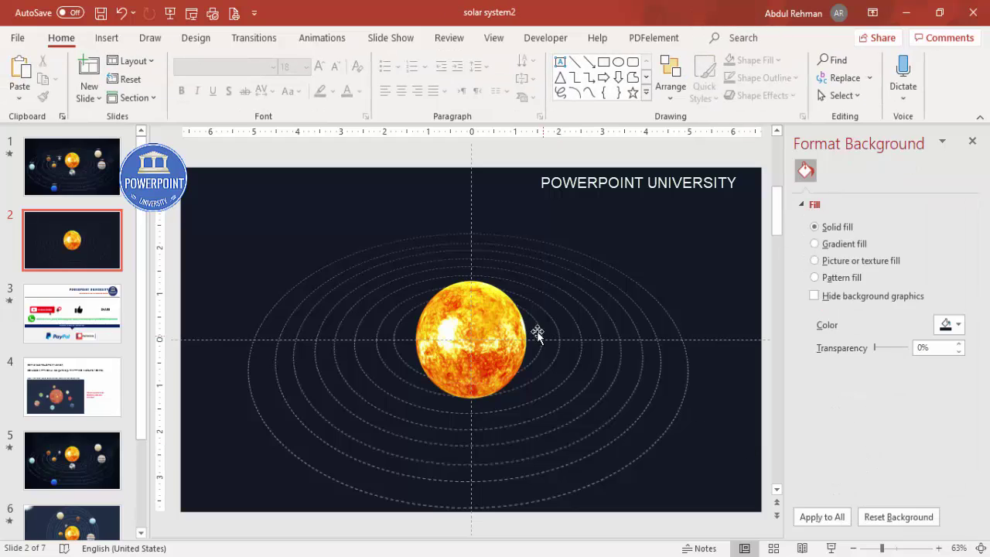
left_click(474, 325)
left_click_drag(449, 294, 471, 276)
left_click(664, 215)
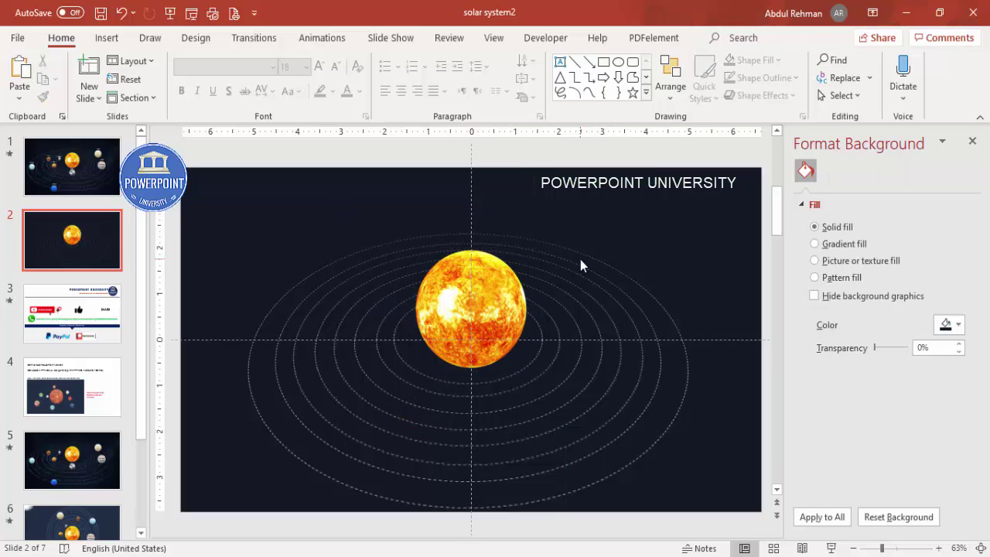
Enlarge the tilted orbit group to widen the elliptical orbits
left_click(633, 278)
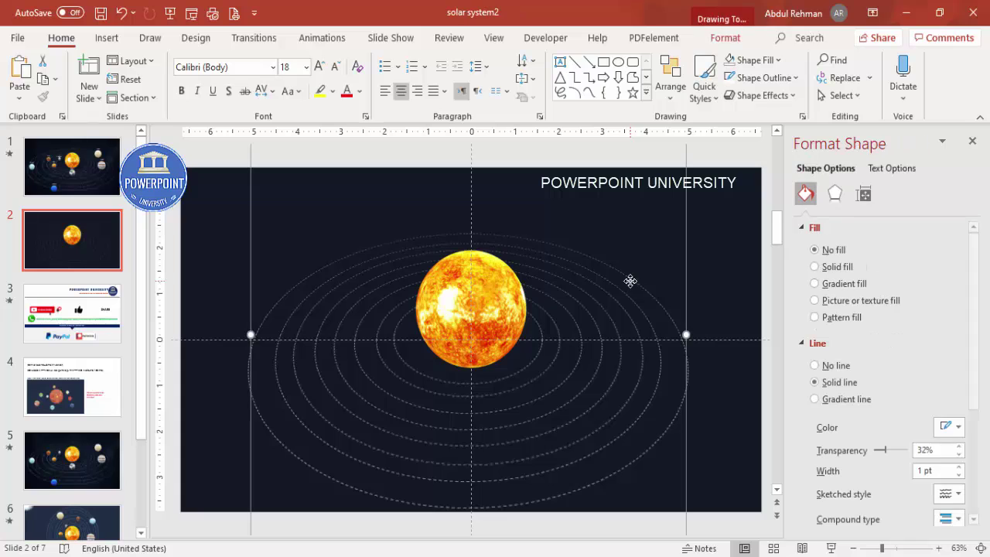
left_click(854, 548)
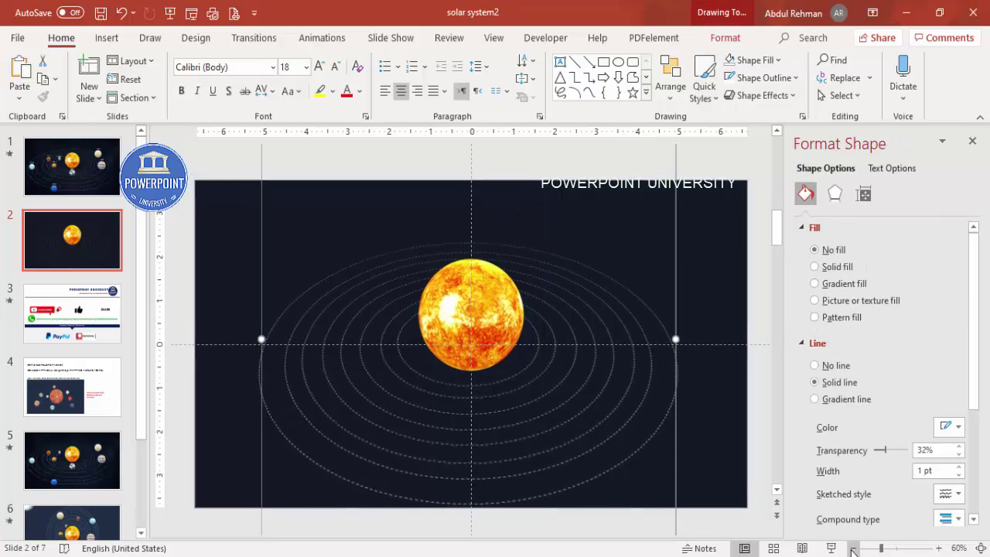
left_click(854, 547)
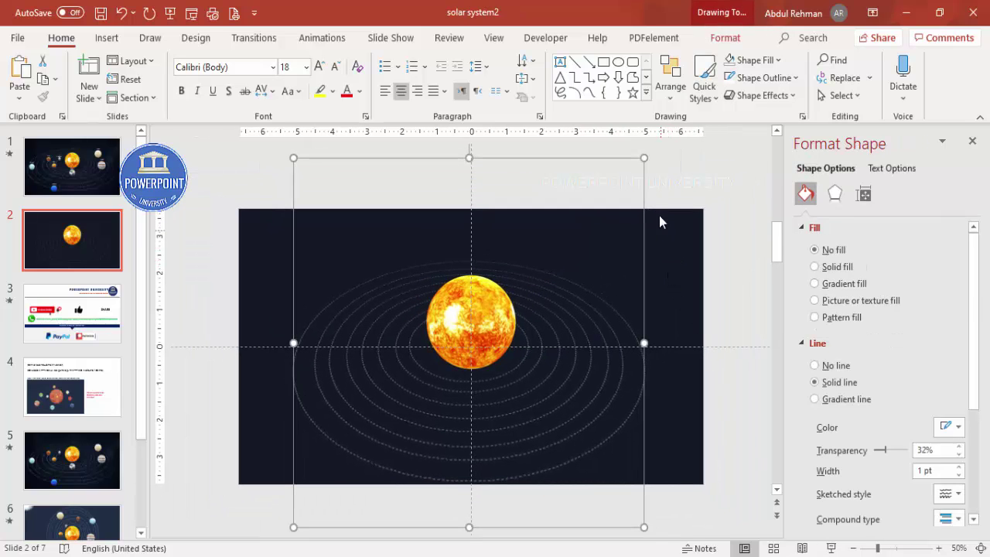
left_click_drag(644, 158, 657, 174)
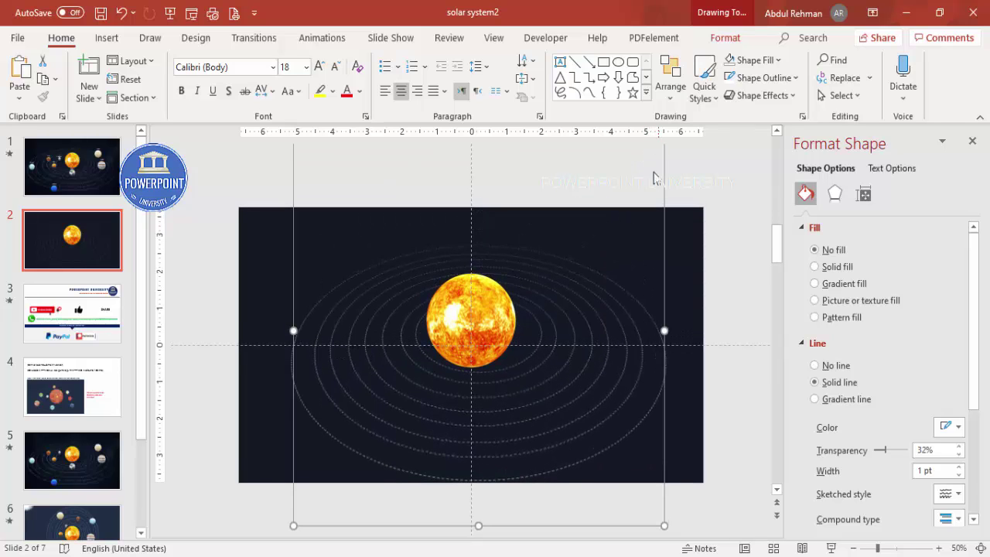
left_click(664, 414)
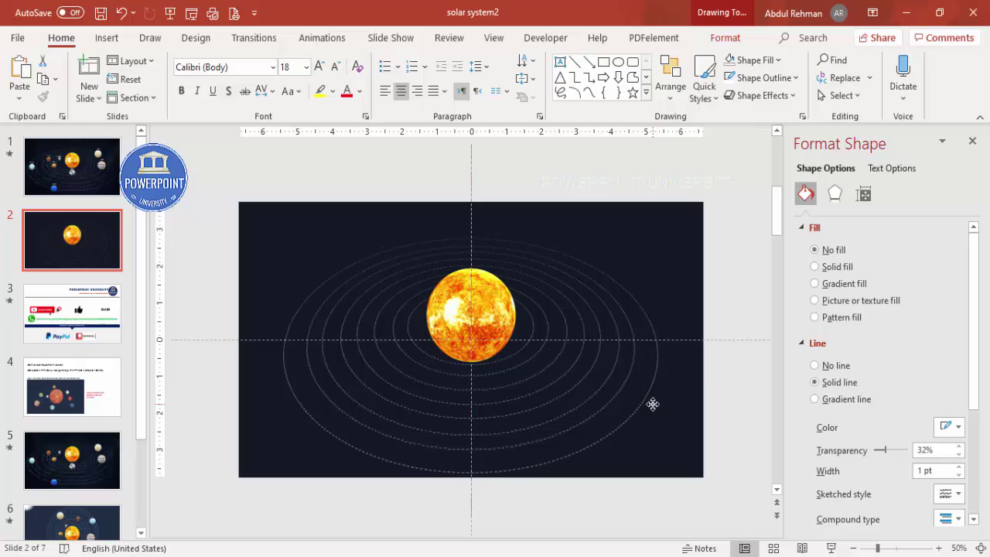
Nudge the sun upward so its base rests on the horizontal centre guide
left_click(499, 290)
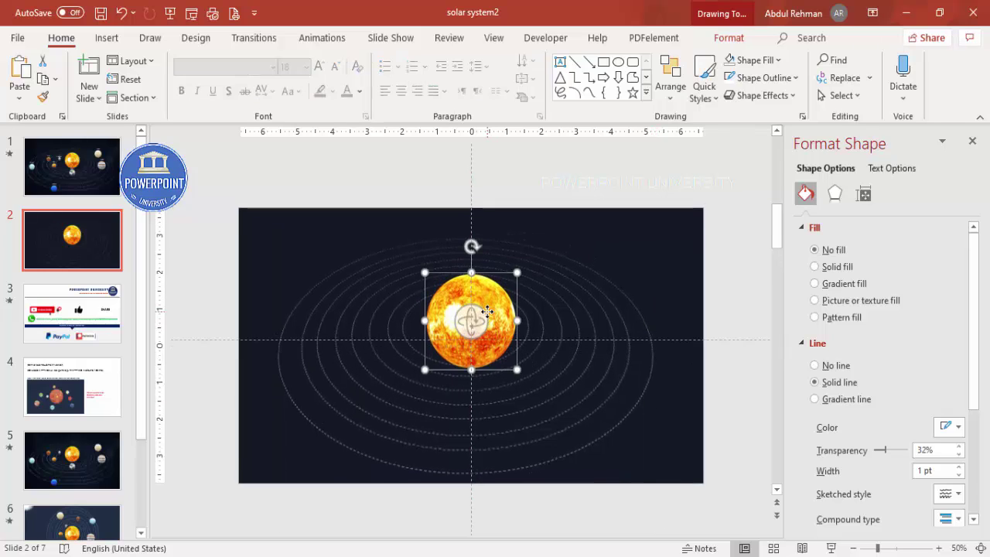
left_click_drag(504, 287, 493, 268)
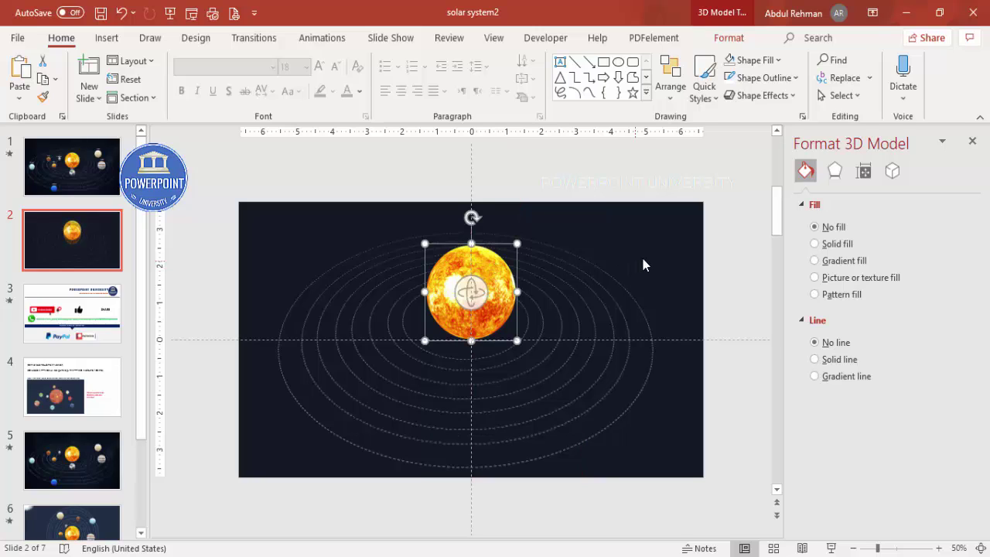
left_click(594, 257)
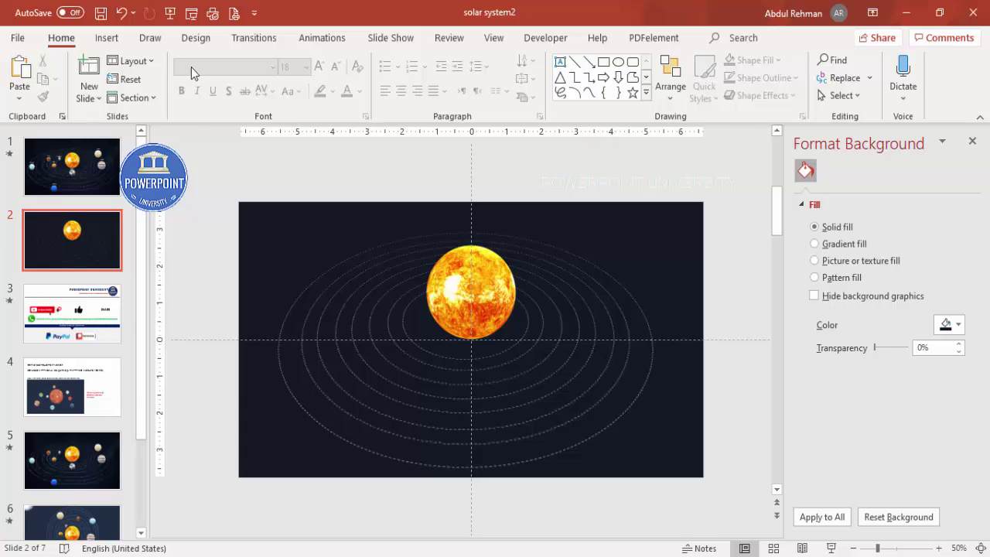
Insert the grey Mercury planet model found by searching online 3D models for 'merc'
left_click(103, 41)
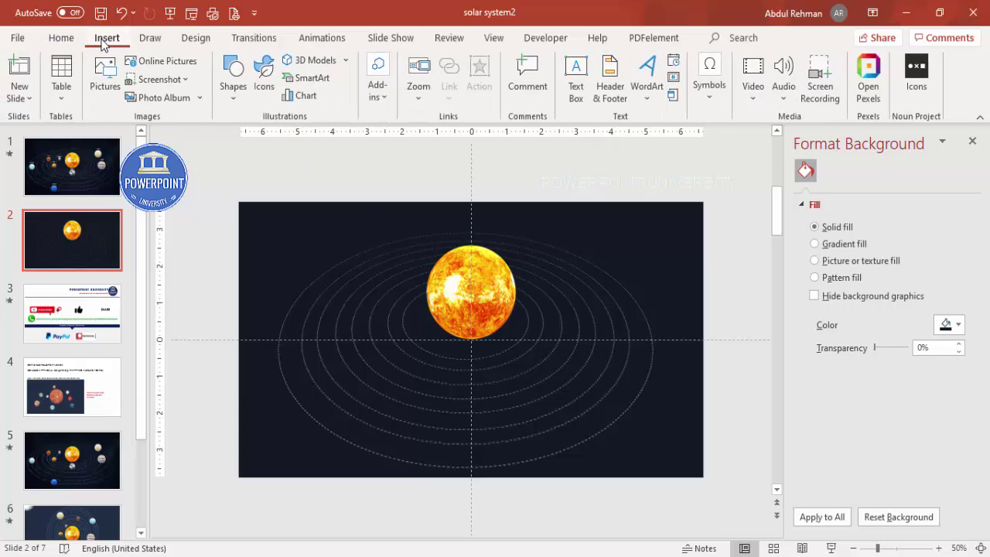
left_click(316, 60)
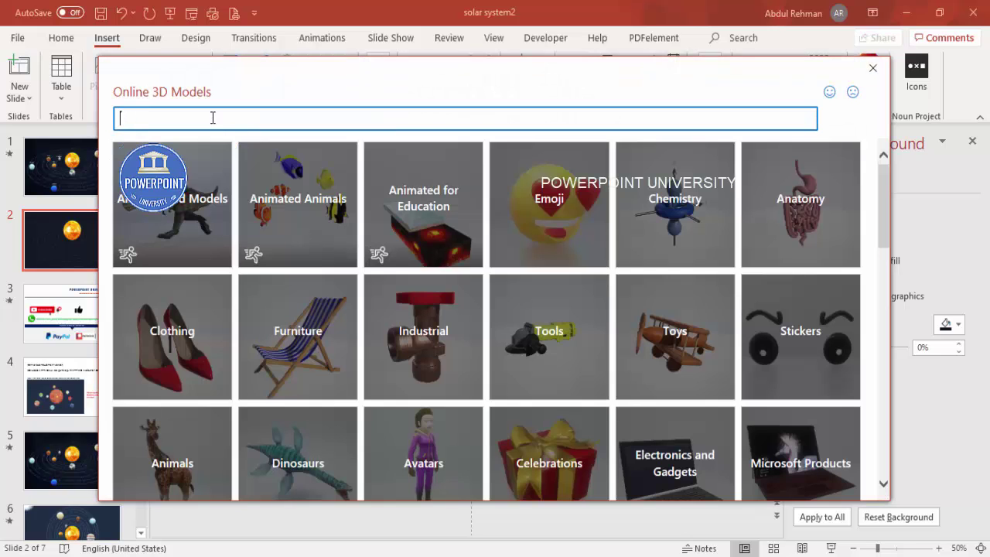
type("mercury")
key("Return")
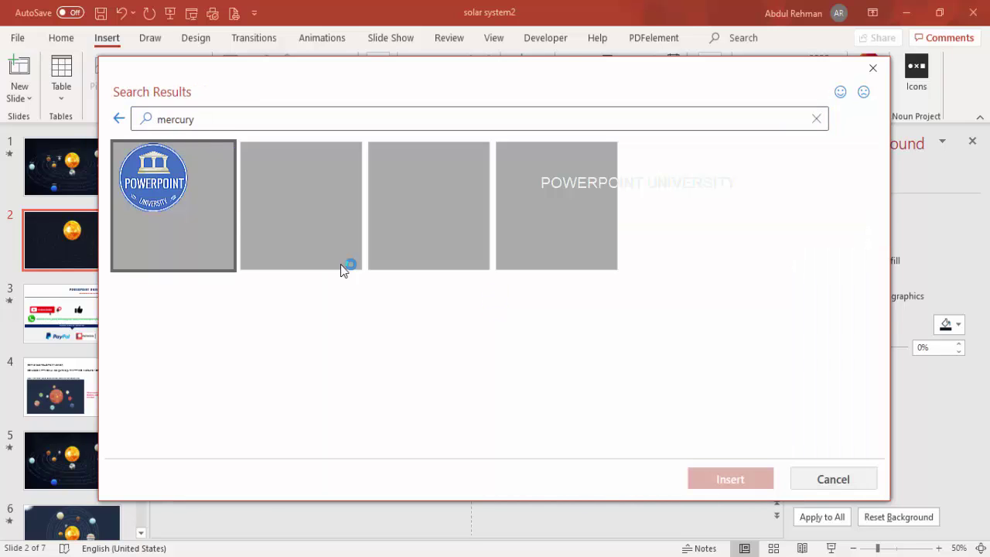
left_click(329, 207)
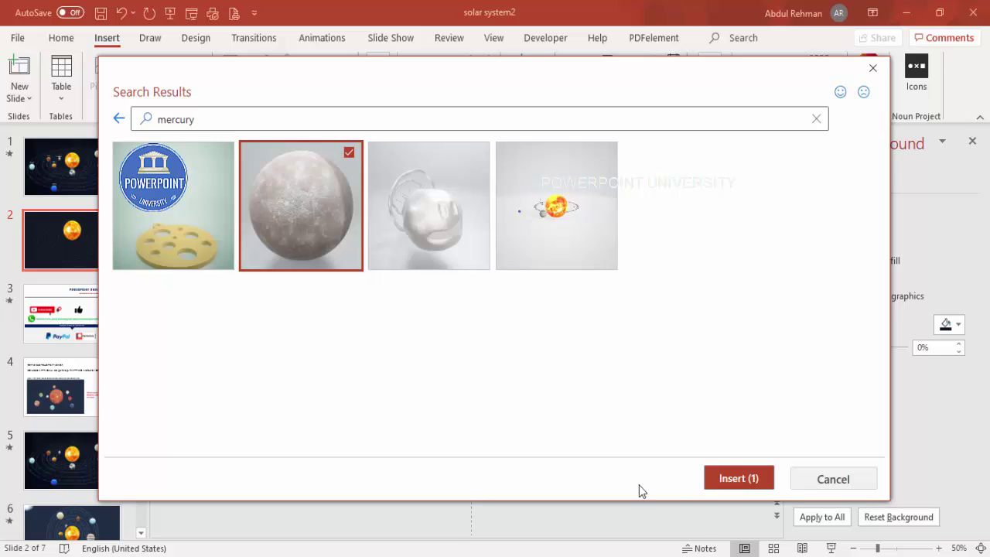
left_click(710, 489)
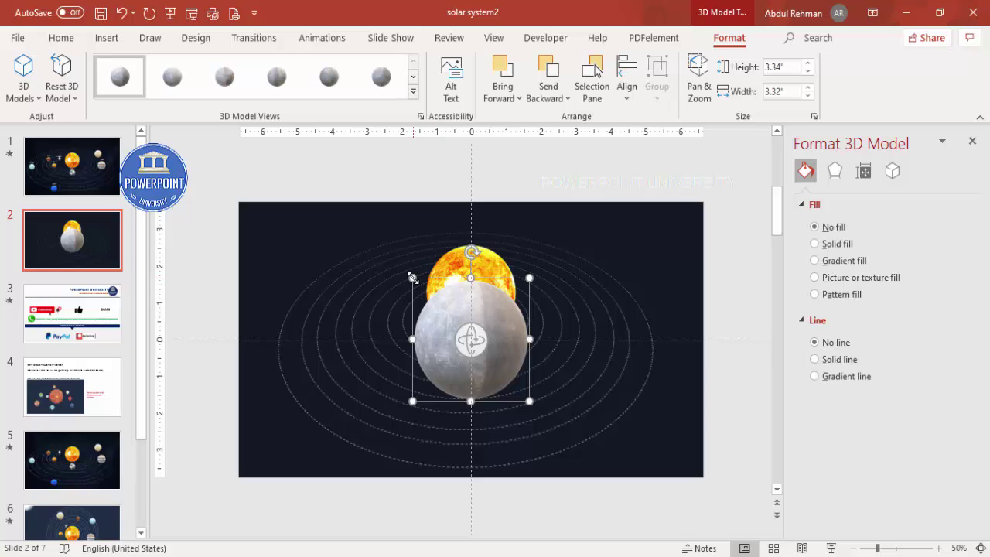
Shrink Mercury to 0.74" and place it on the innermost orbit just left of the sun
left_click_drag(412, 278, 511, 383)
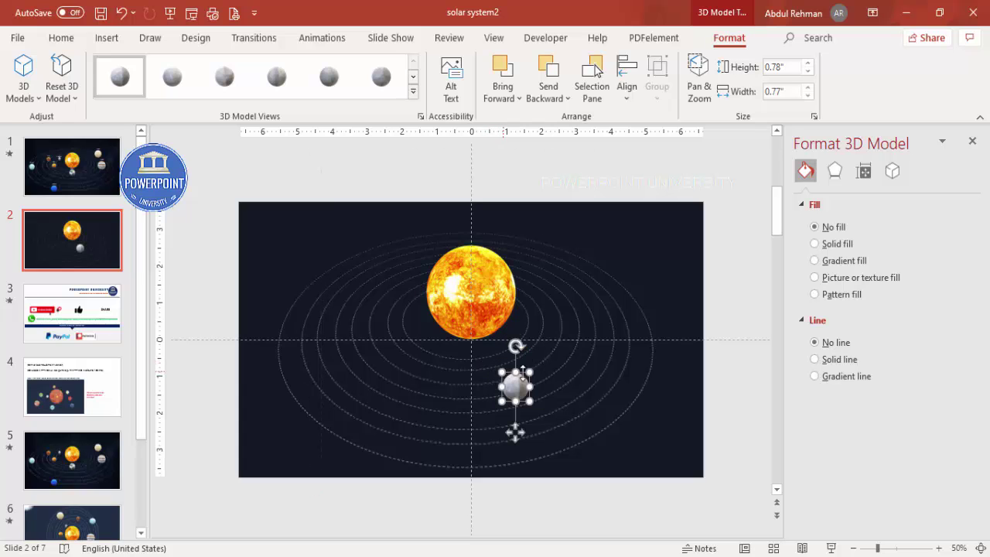
left_click(895, 548)
mouse_move(444, 320)
left_mouse_down()
mouse_move(488, 349)
mouse_move(457, 355)
mouse_move(483, 344)
mouse_move(468, 340)
mouse_move(486, 326)
mouse_move(403, 282)
mouse_move(274, 171)
mouse_move(280, 164)
left_mouse_up()
left_click(981, 548)
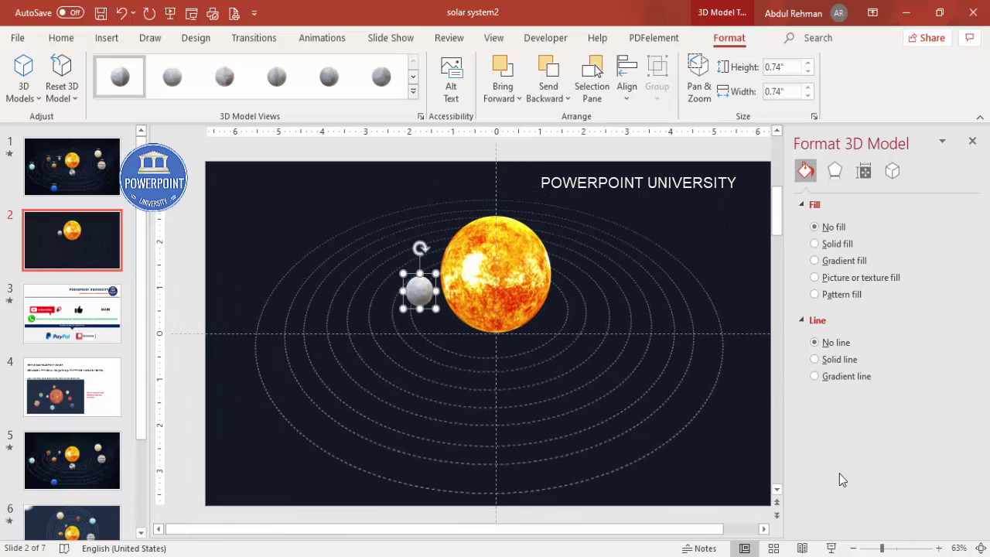
left_click(541, 240)
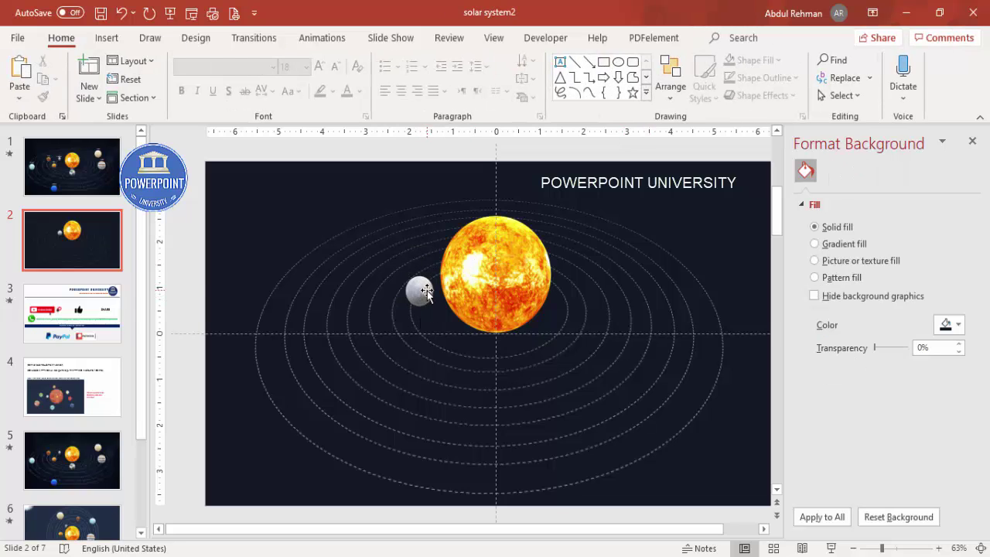
Insert the orange Venus model found by searching online 3D models for 'ven'
left_click(107, 37)
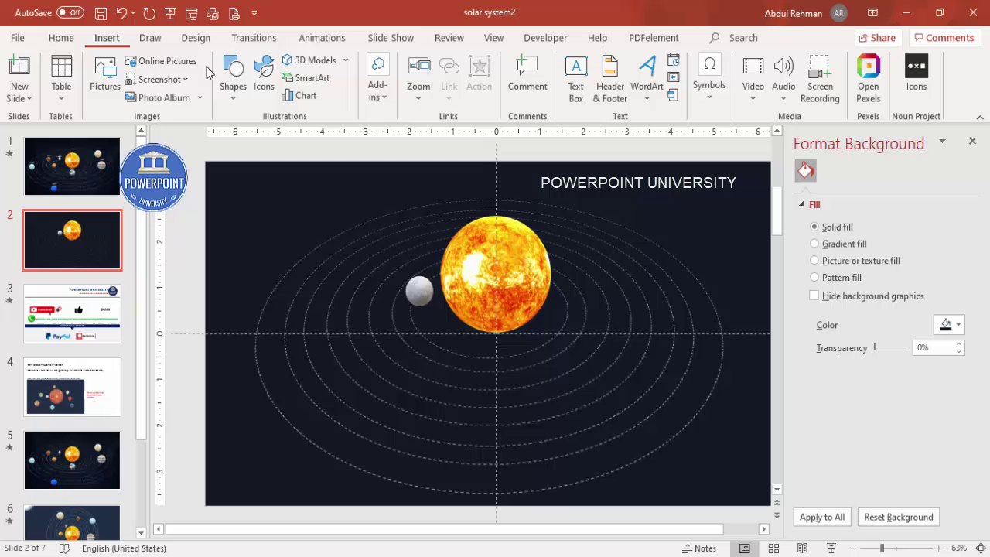
left_click(310, 61)
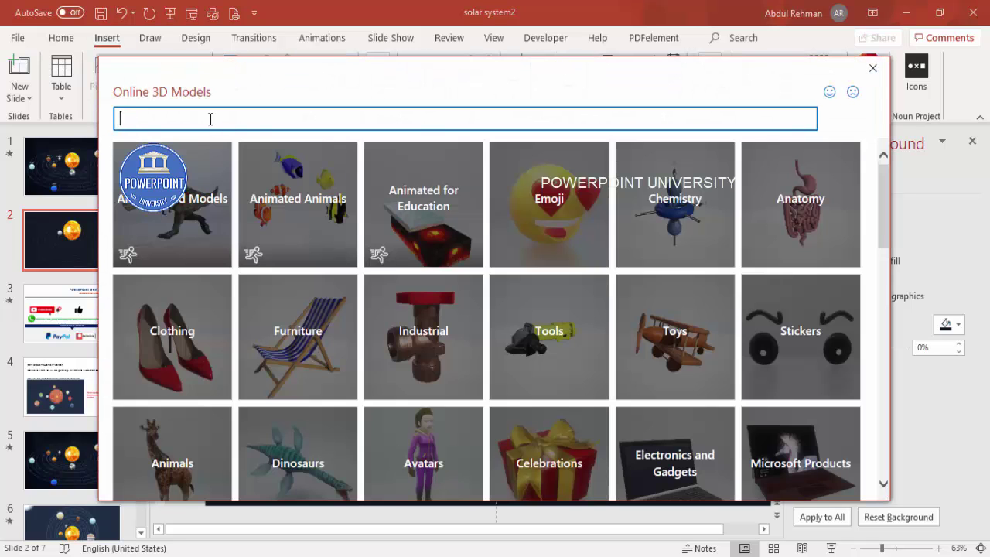
type("venus")
key("Return")
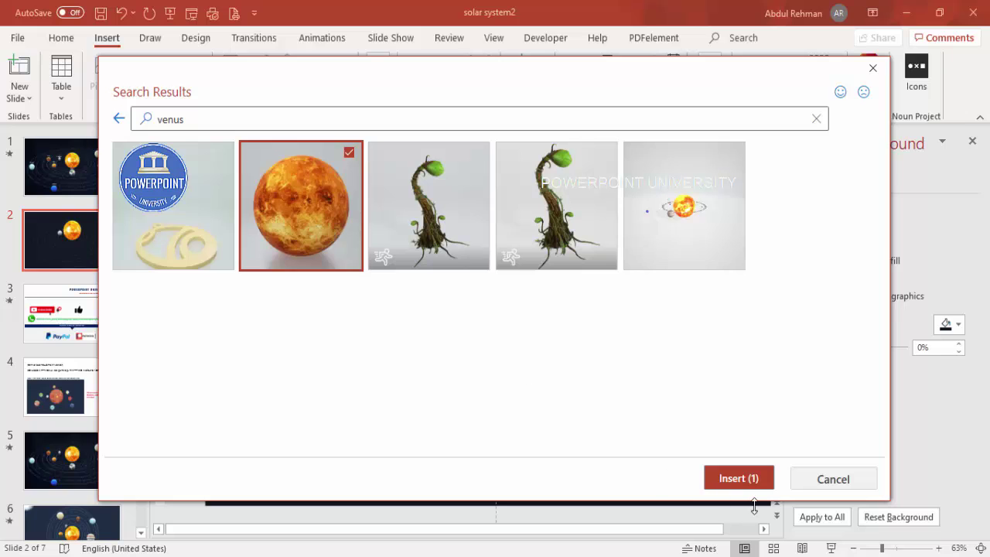
left_click(737, 479)
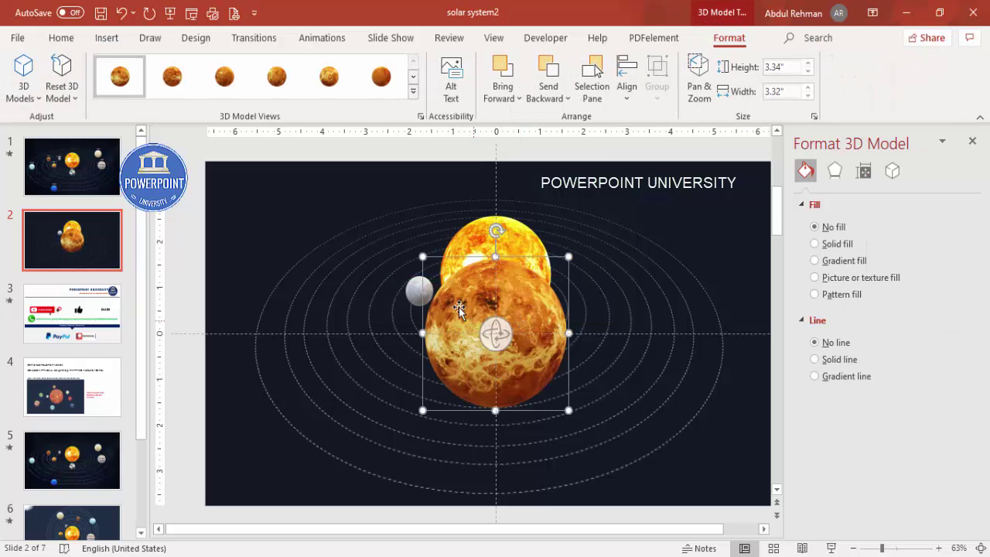
Shrink Venus to 0.89" on the second orbit and reduce Mercury to 0.53"
left_click_drag(423, 256, 411, 316)
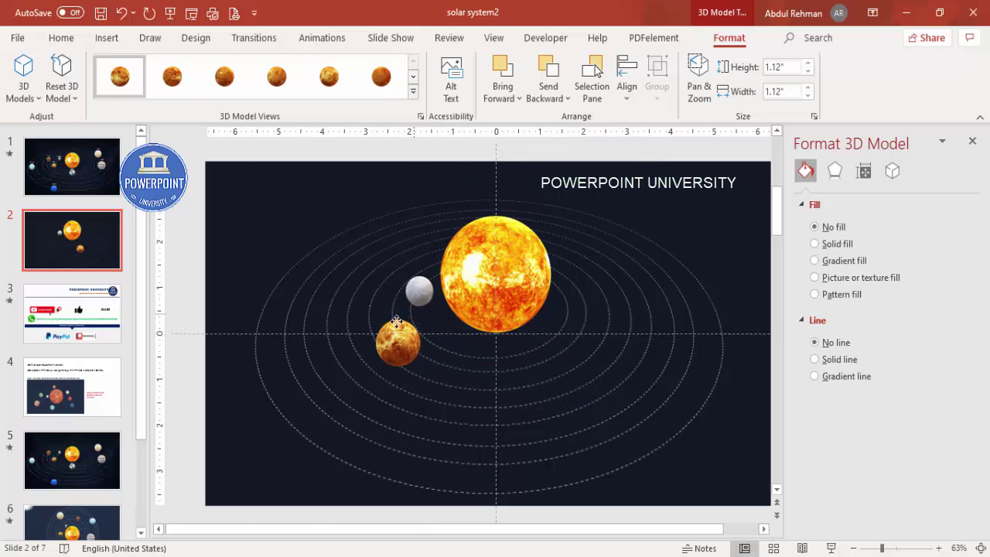
left_click(391, 320)
left_click_drag(384, 310, 394, 318)
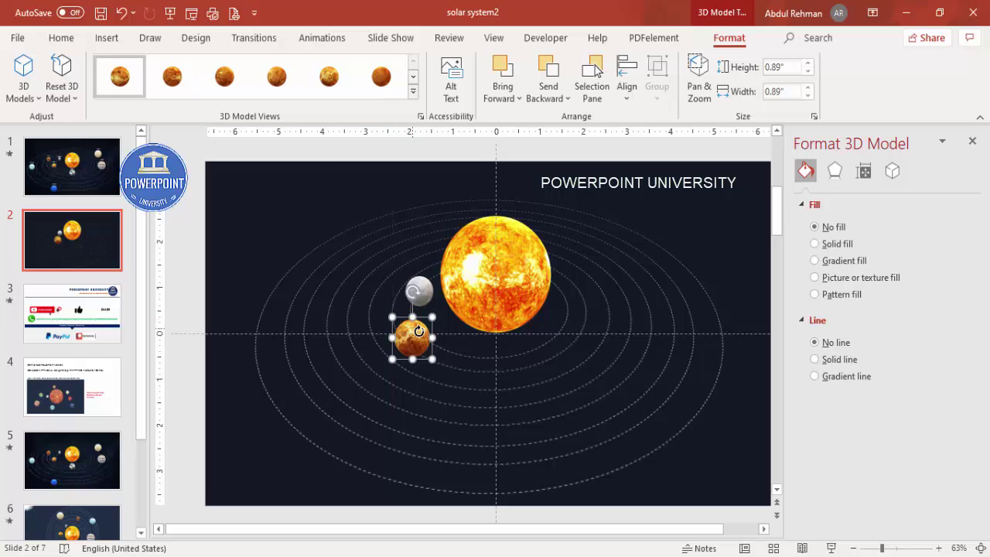
left_click(418, 288)
left_click_drag(402, 273, 427, 277)
left_click(414, 326)
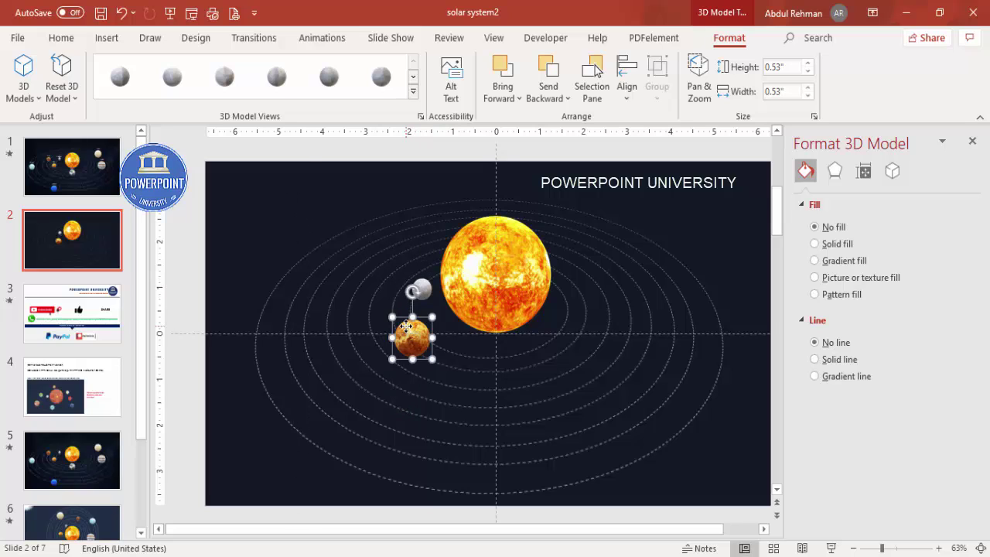
left_click_drag(409, 322, 410, 315)
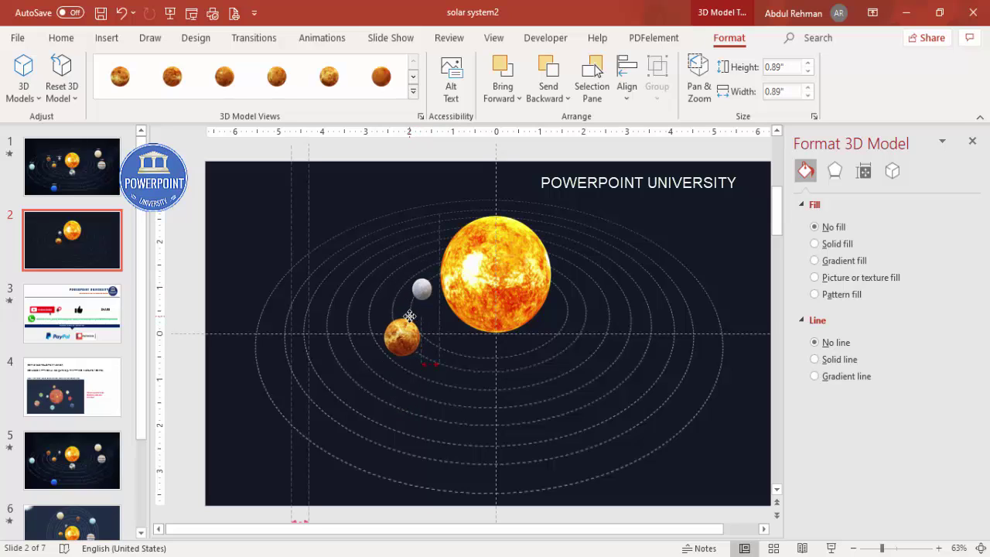
left_click(292, 201)
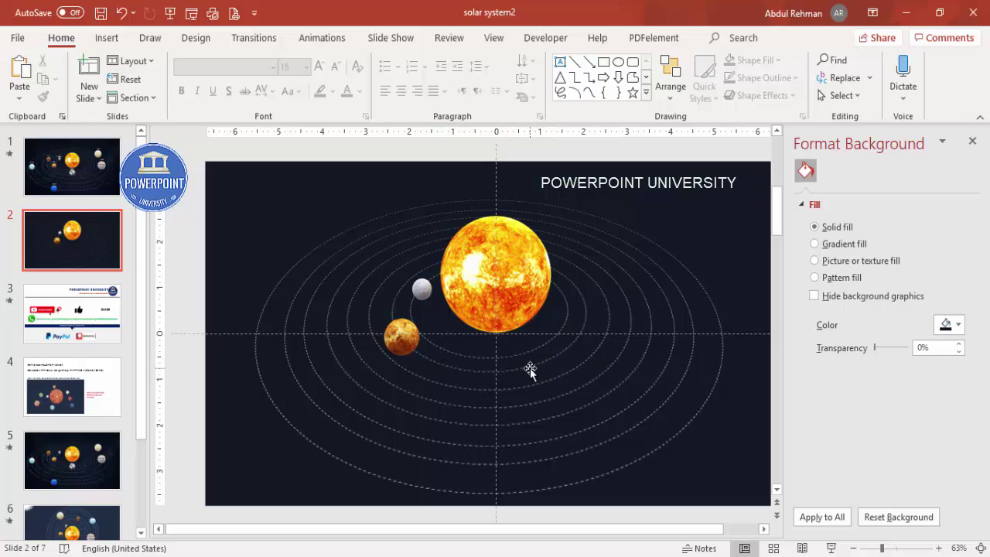
Restore the other planets, turn off the slide guides and close the Format Background pane
key("ctrl+z")
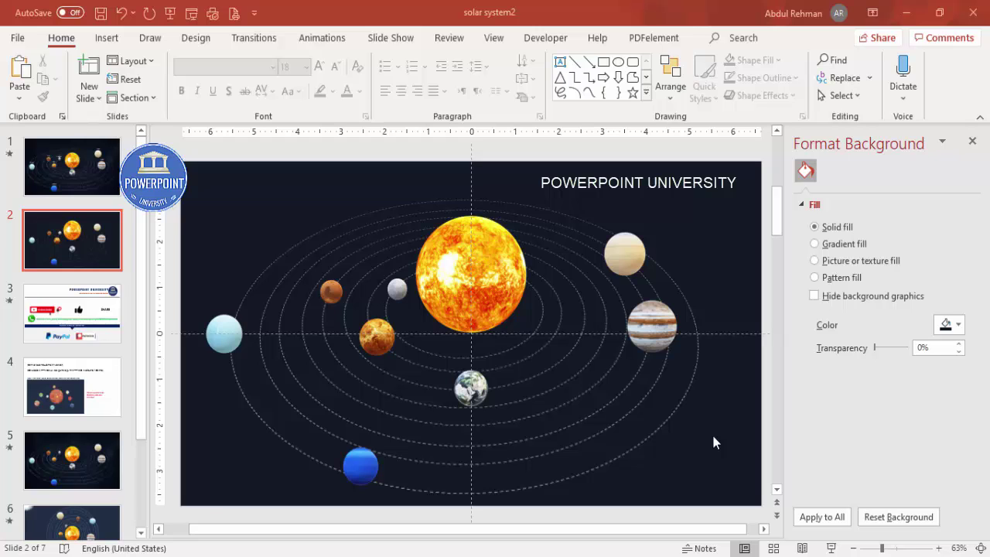
left_click(493, 38)
left_click(324, 95)
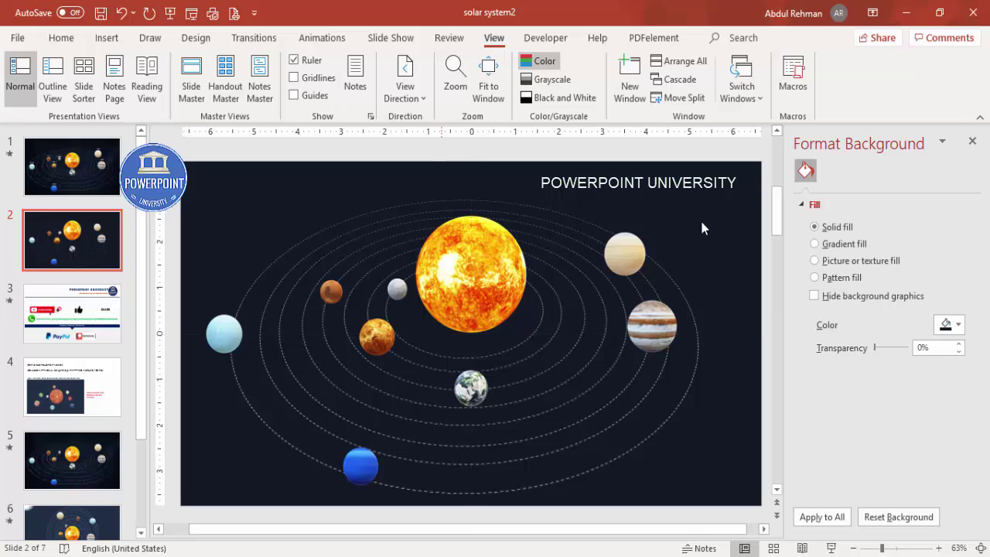
left_click(972, 142)
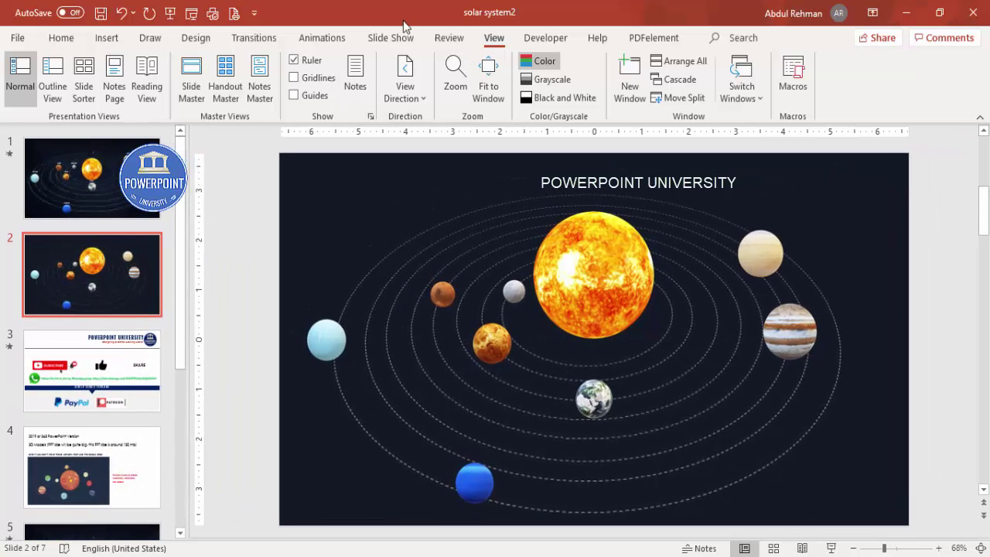
Show the Animation Pane and give the sun a Turntable animation
left_click(303, 40)
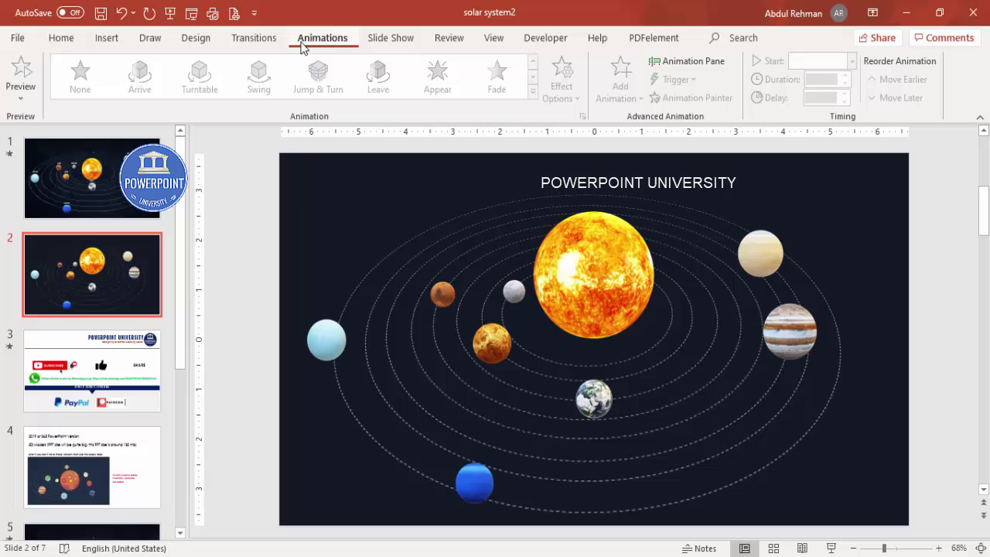
left_click(685, 65)
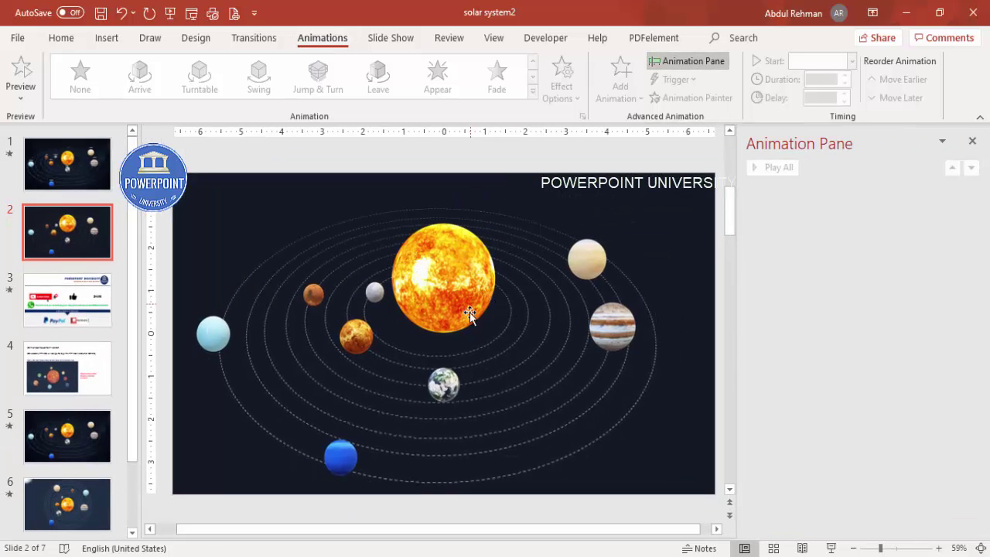
left_click(450, 255)
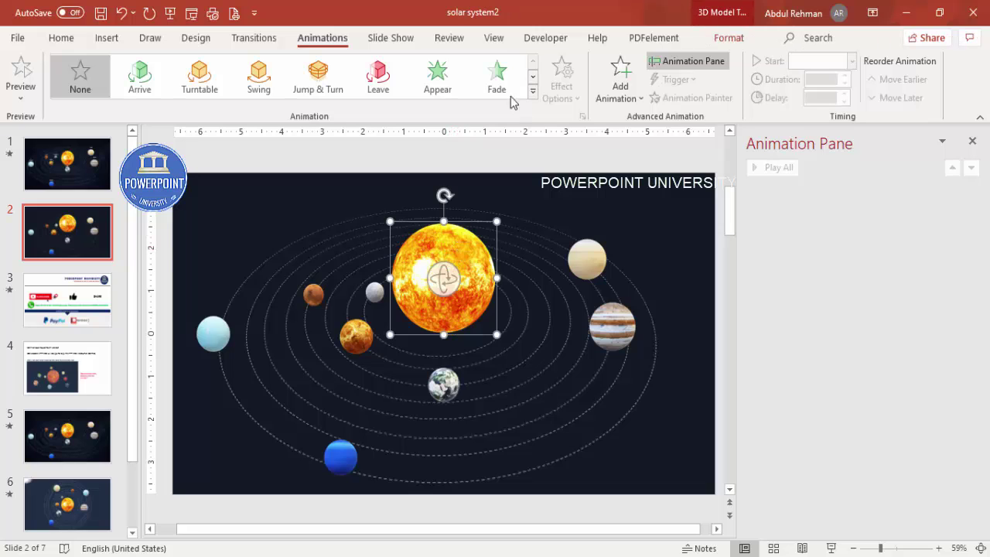
left_click(201, 73)
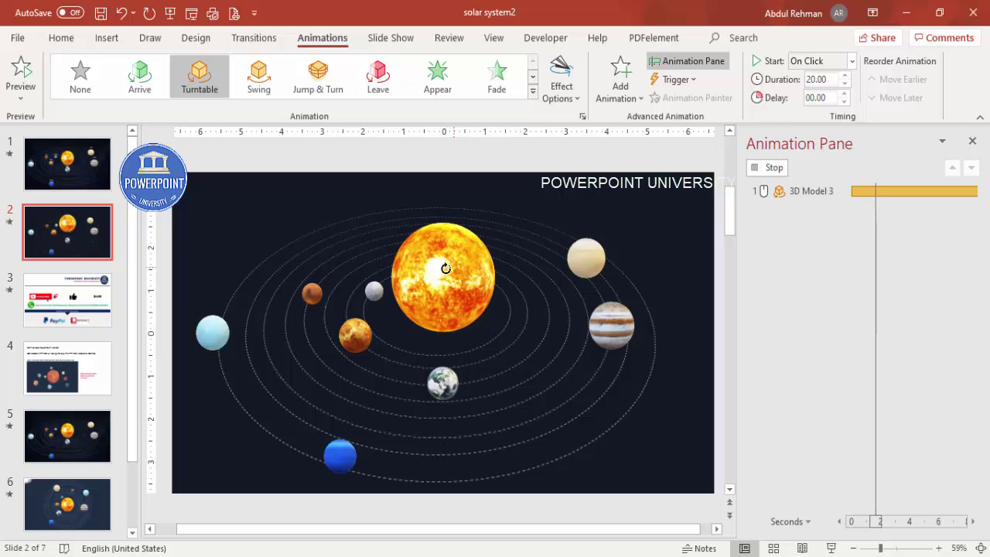
Set the sun's Turntable to 0 sec smooth start/end and repeat until end of slide
left_click(802, 193)
double_click(801, 193)
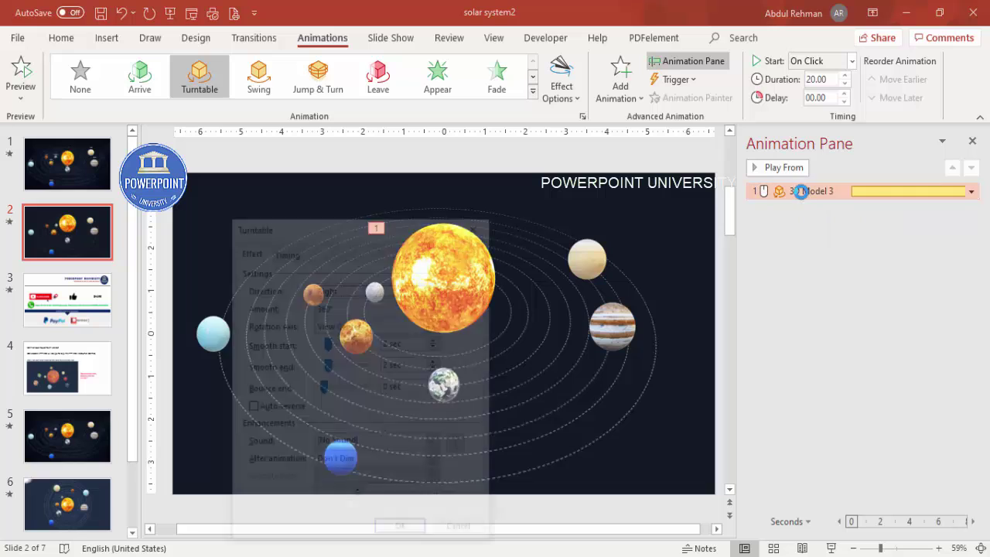
left_click_drag(328, 348, 302, 371)
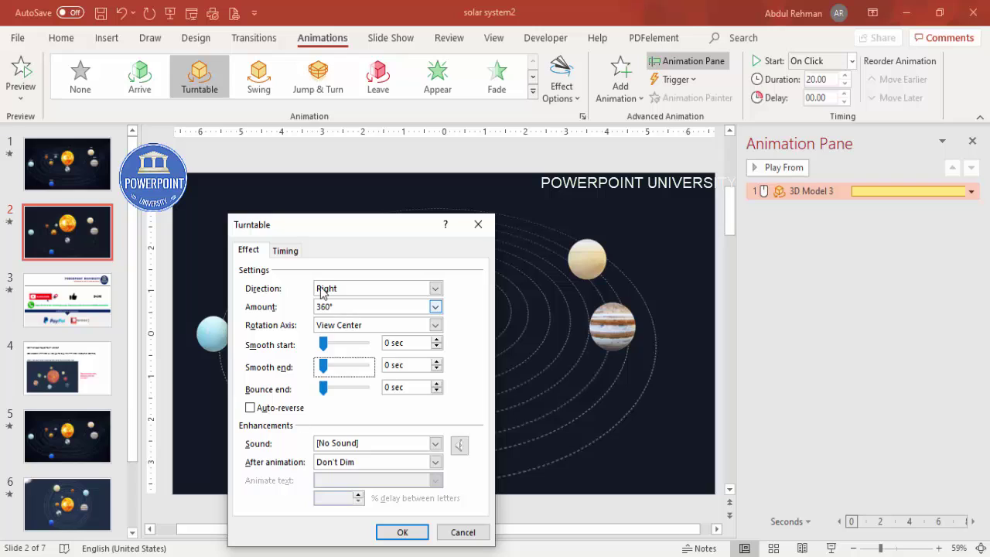
left_click(285, 250)
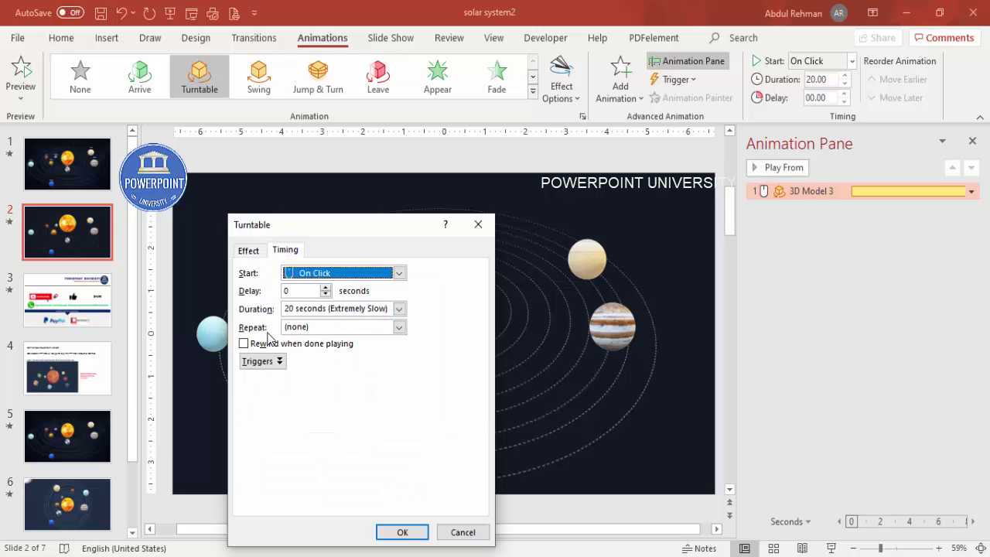
left_click(399, 327)
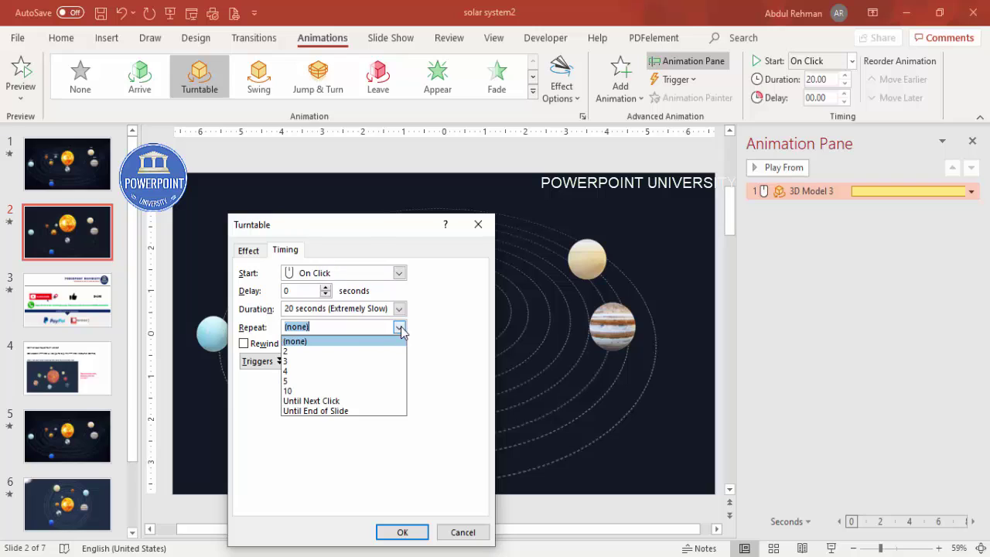
left_click(332, 411)
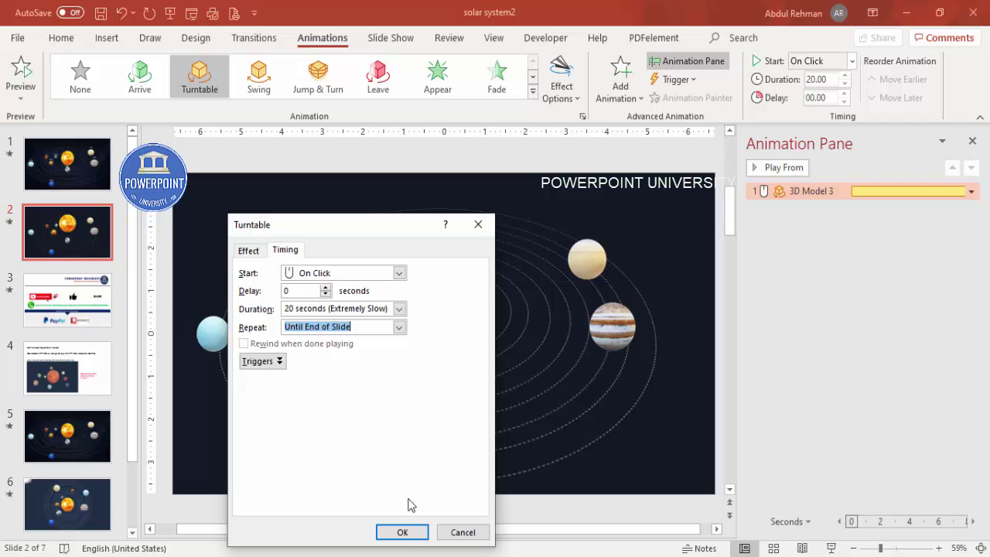
left_click(403, 533)
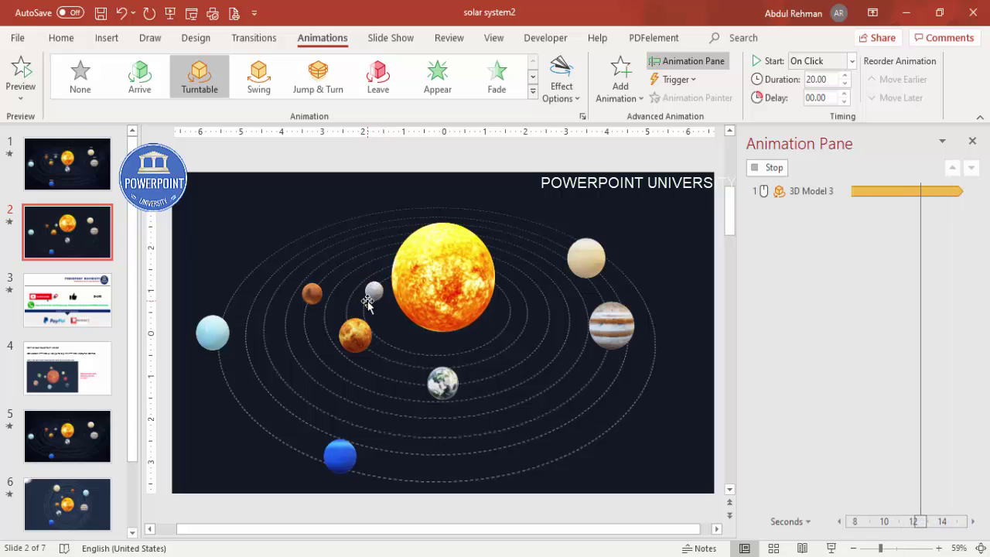
Stop the animation preview and zoom to about 154% around the sun
left_click(656, 395)
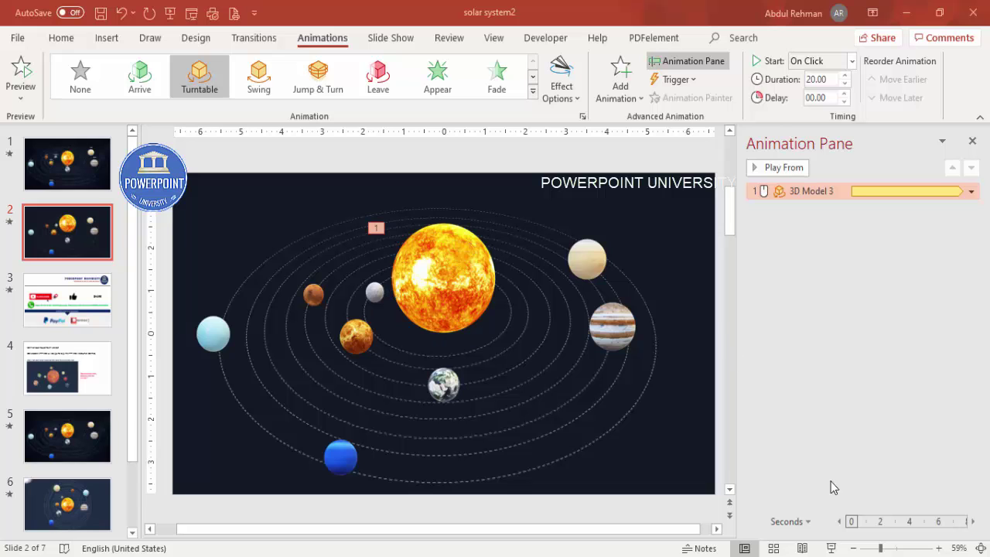
left_click(897, 549)
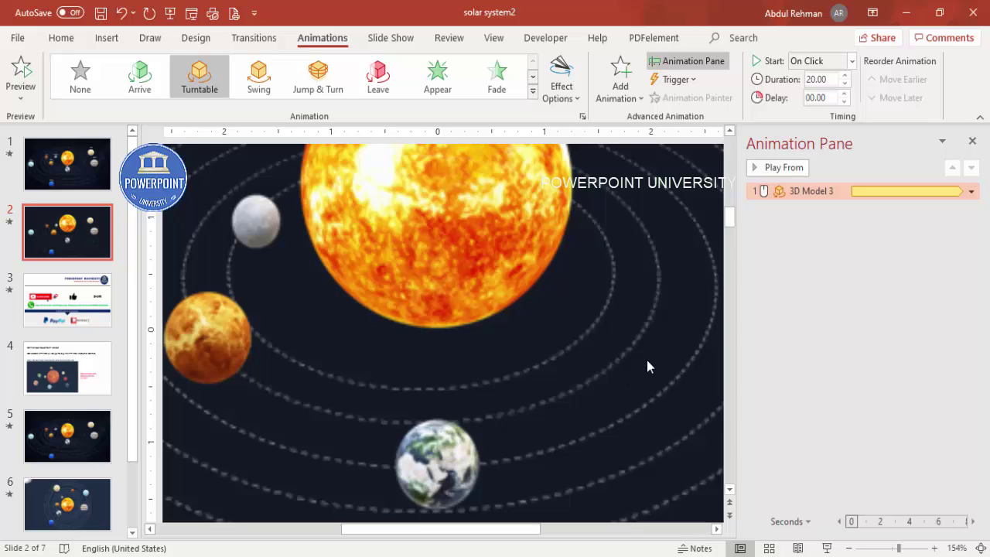
Add a Custom Path motion animation to the small grey Mercury planet
left_click(730, 132)
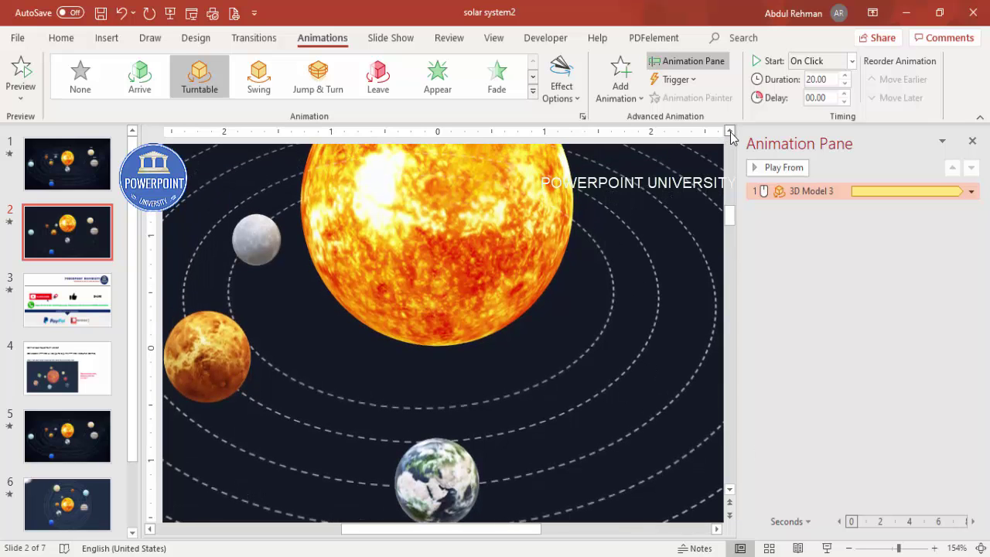
left_click(729, 132)
left_click(730, 133)
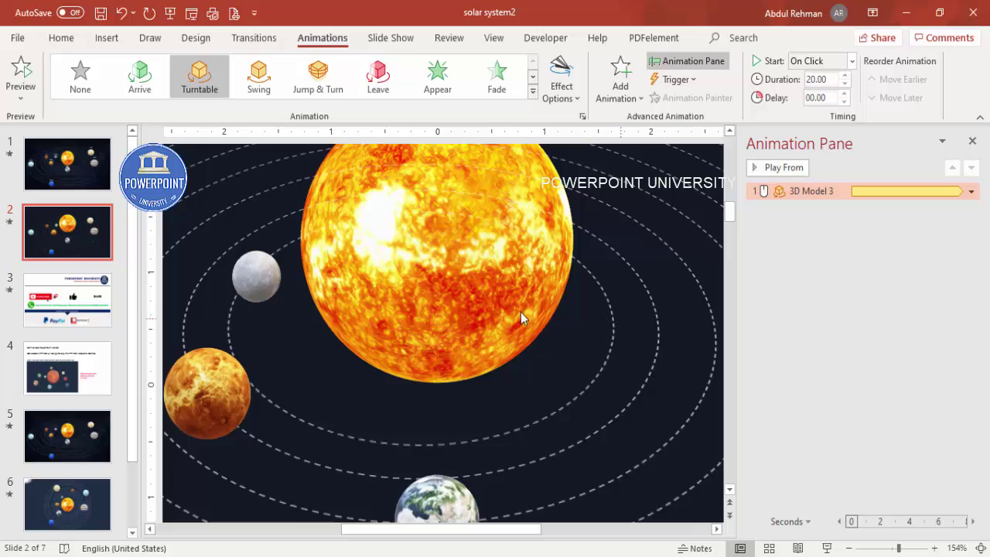
left_click(254, 265)
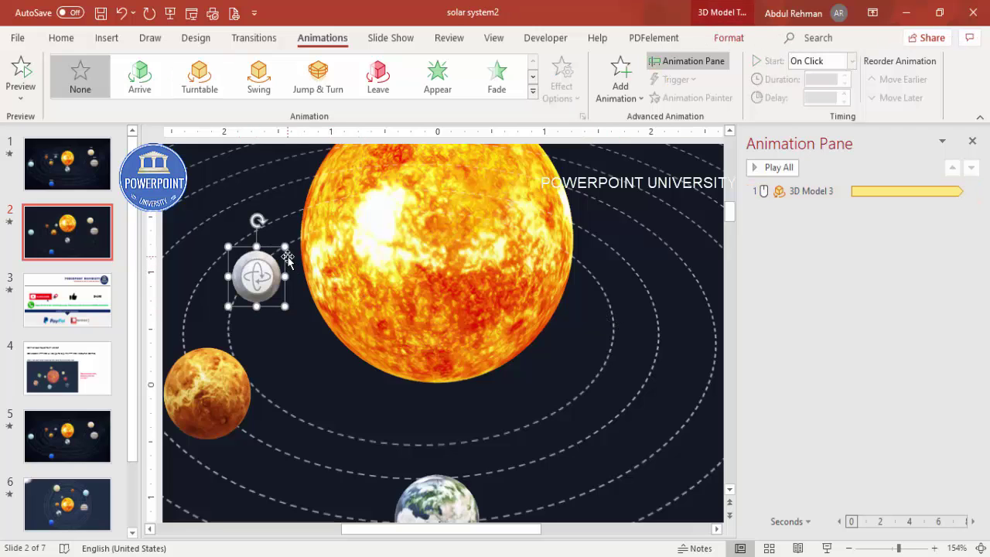
left_click(622, 99)
scroll(686, 232, "down", 5)
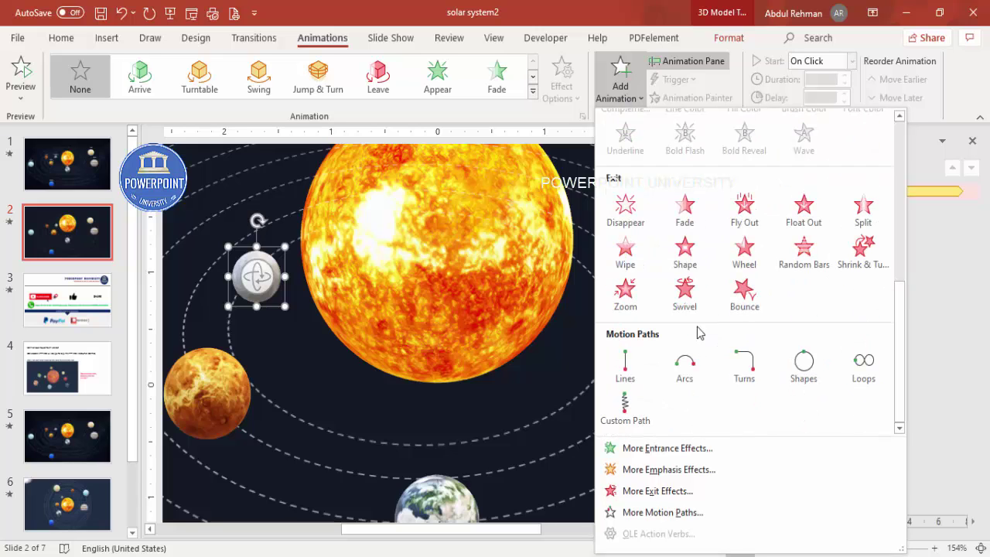
left_click(632, 417)
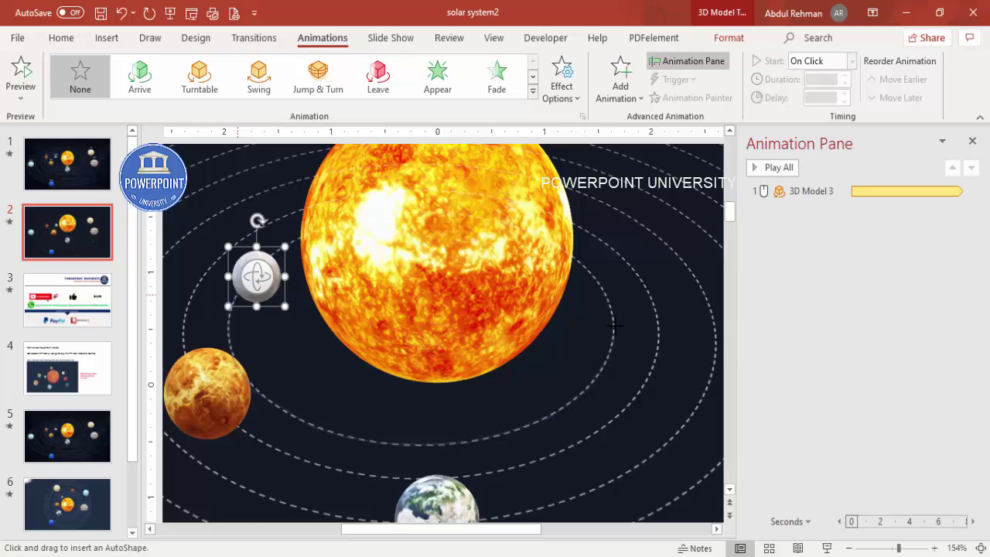
Draw the orbit path over the sun, closing it back at the grey planet
left_click(577, 259)
left_click(507, 223)
left_click(390, 212)
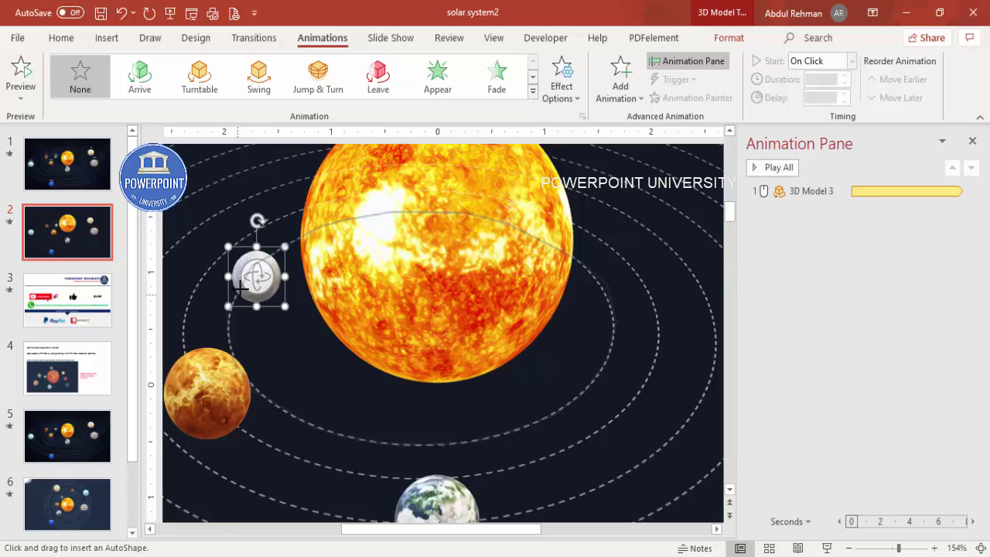
left_click(241, 287)
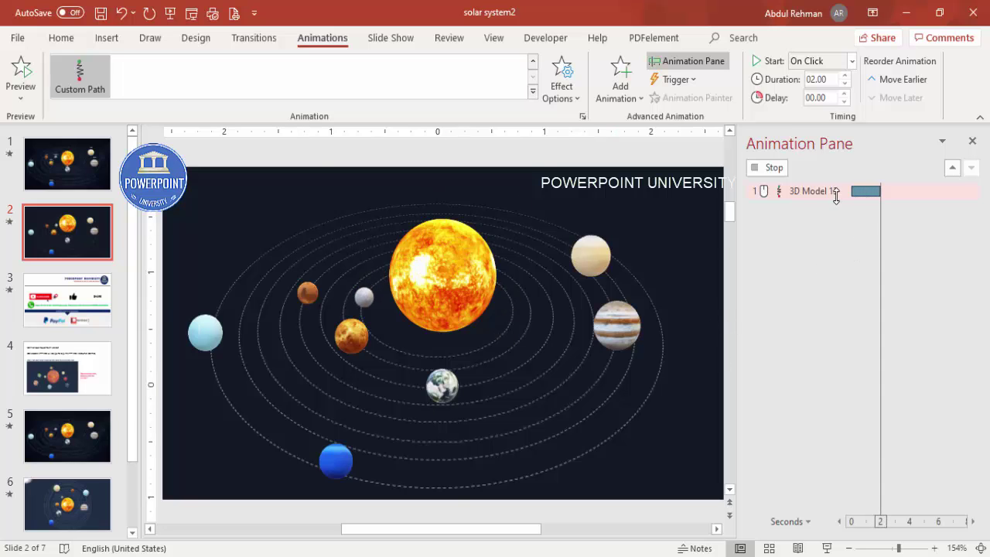
Set Mercury's path animation to 0 smooth start/end and a 20-second duration, repeating until slide end
double_click(811, 208)
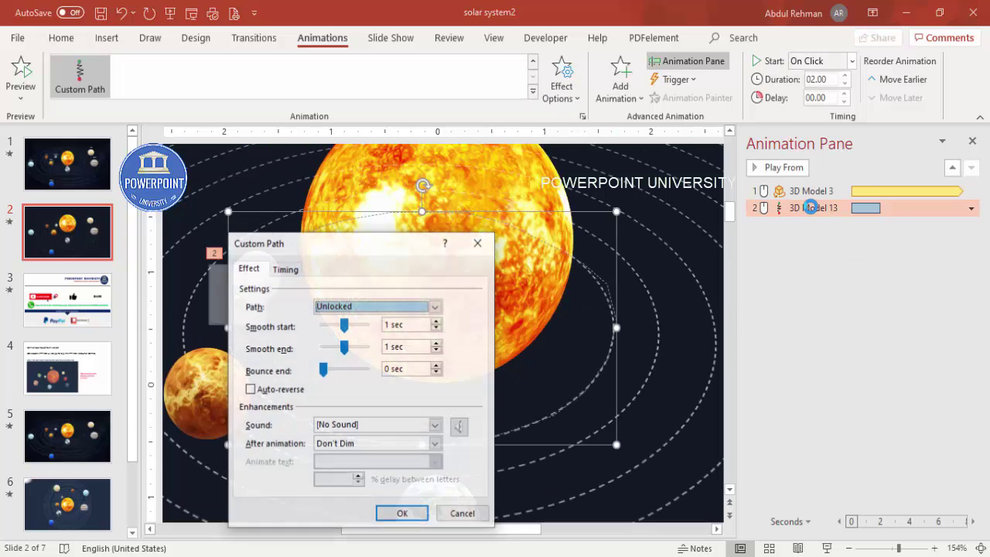
left_click_drag(348, 327, 323, 348)
left_click(286, 268)
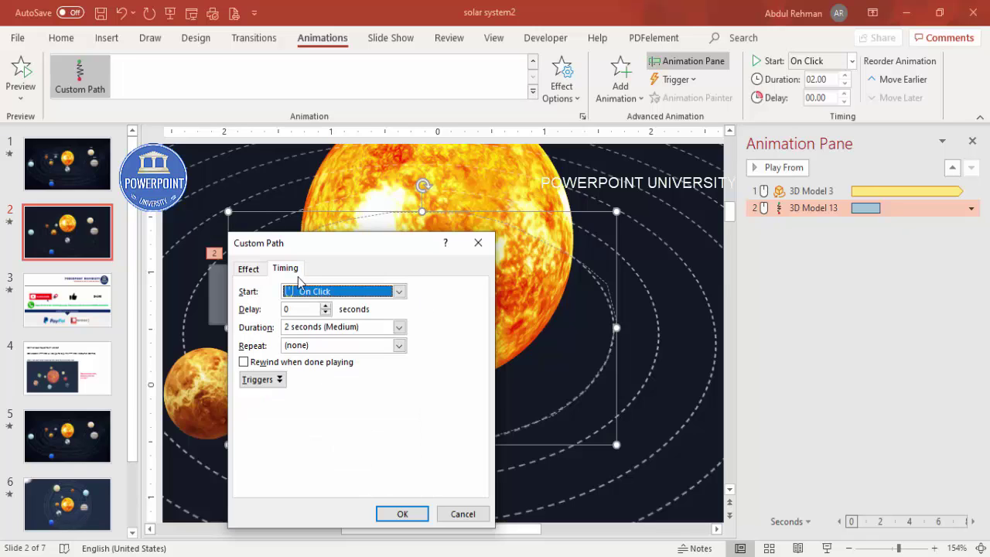
left_click(399, 327)
left_click(382, 342)
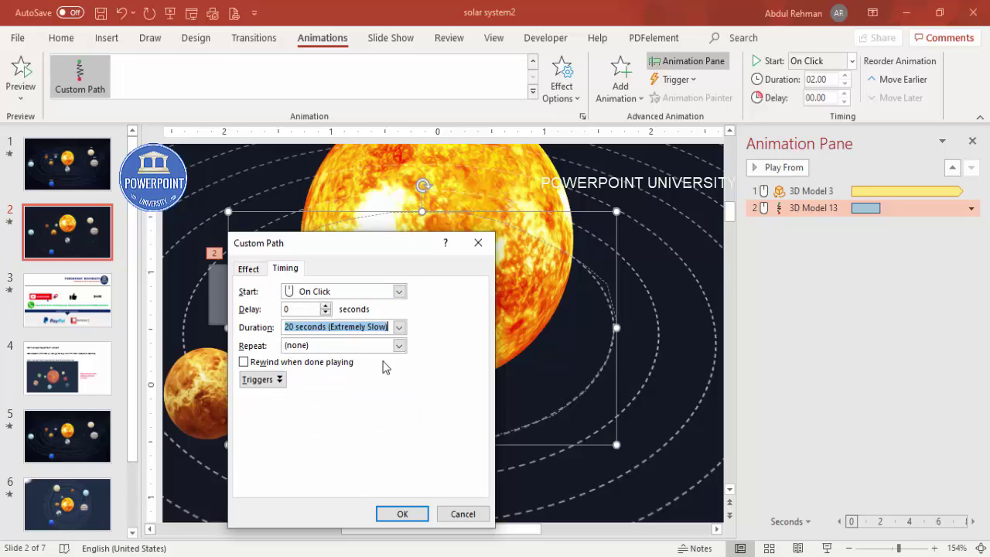
left_click(403, 349)
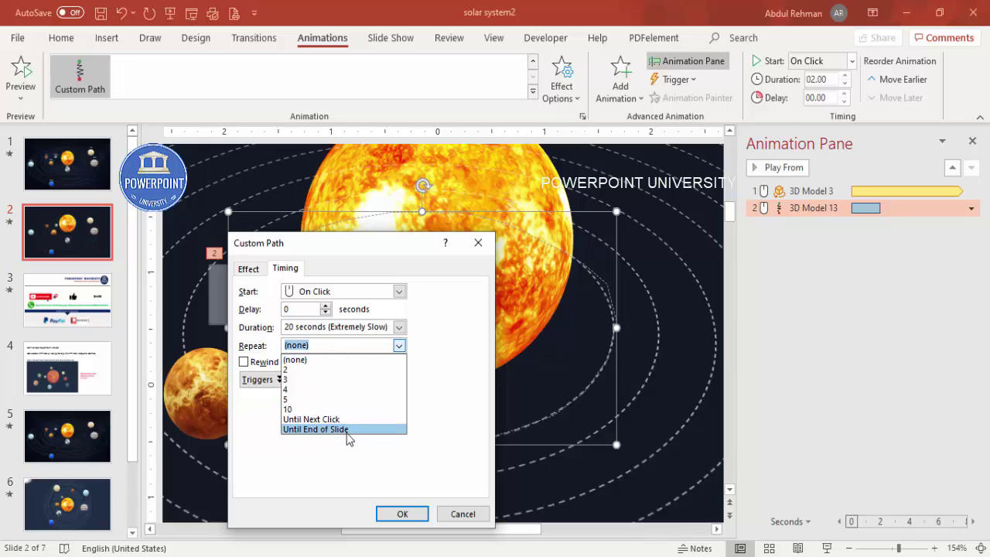
left_click(348, 430)
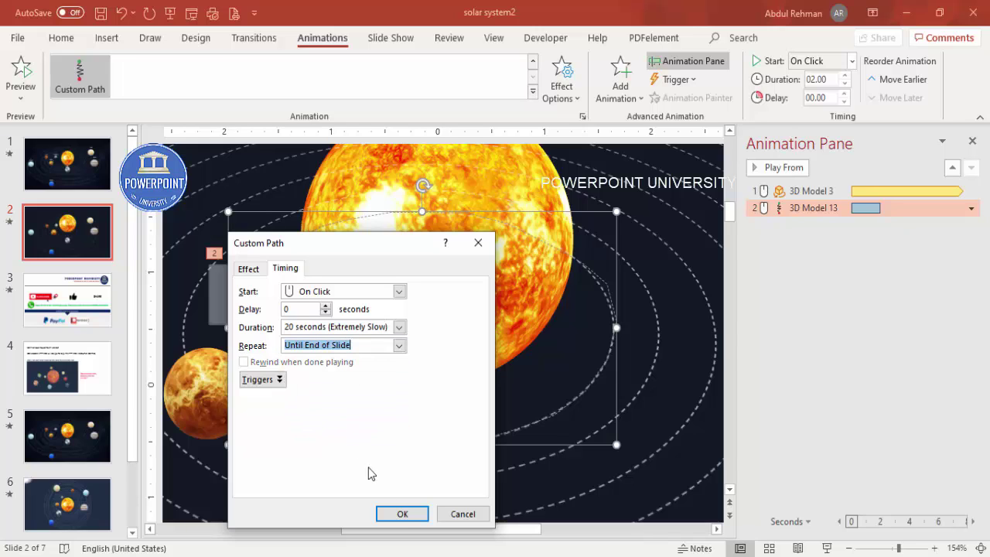
left_click(402, 514)
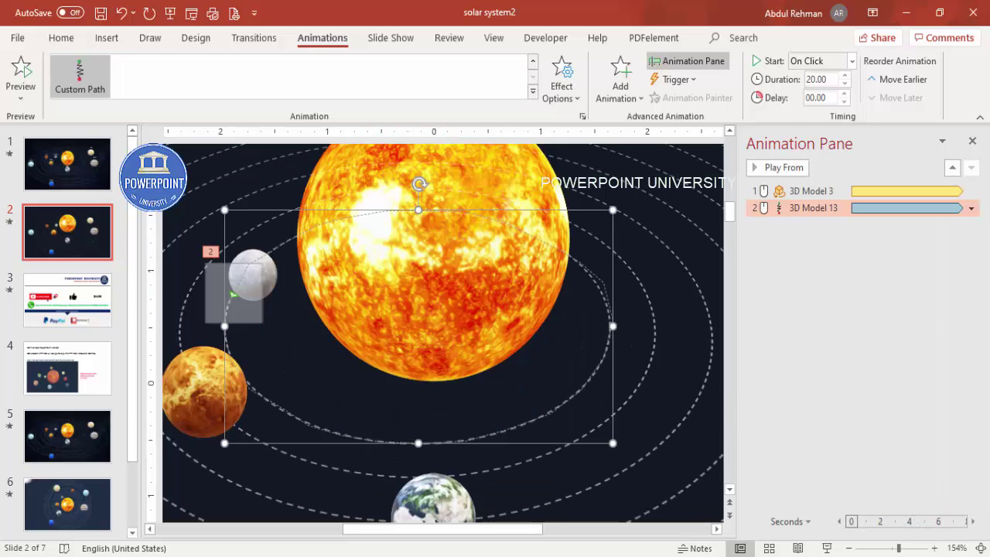
left_click(972, 548)
Bring the sun 3D model to the front of all slide objects
left_click(535, 185)
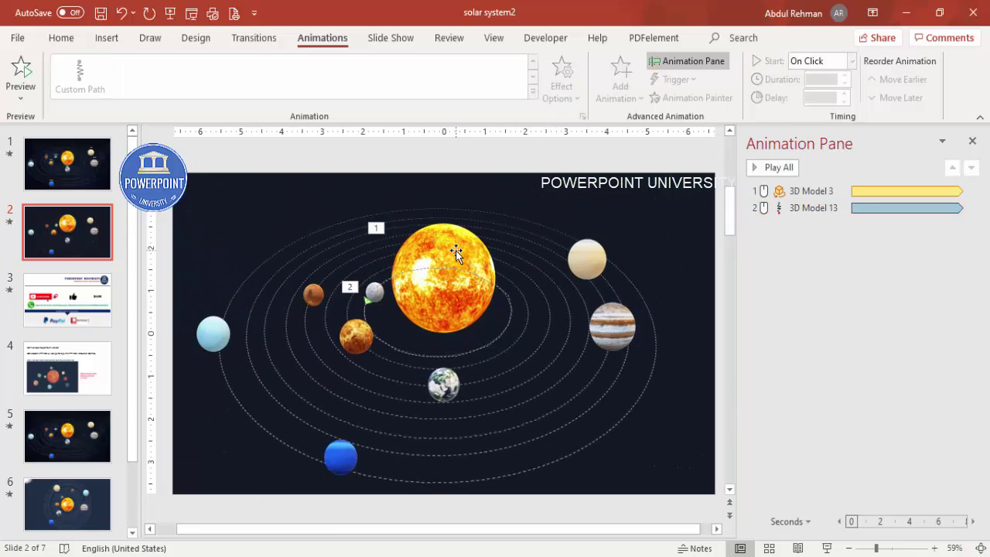
left_click(457, 253)
left_click(727, 39)
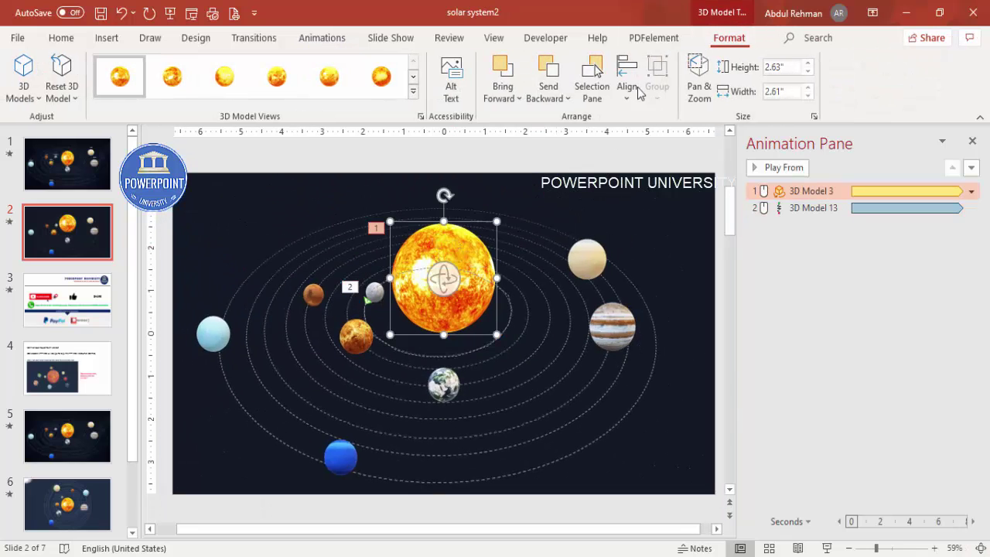
left_click(503, 93)
left_click(516, 141)
Preview the grey planet's orbit animation from the Animation Pane
left_click(589, 195)
left_click(820, 209)
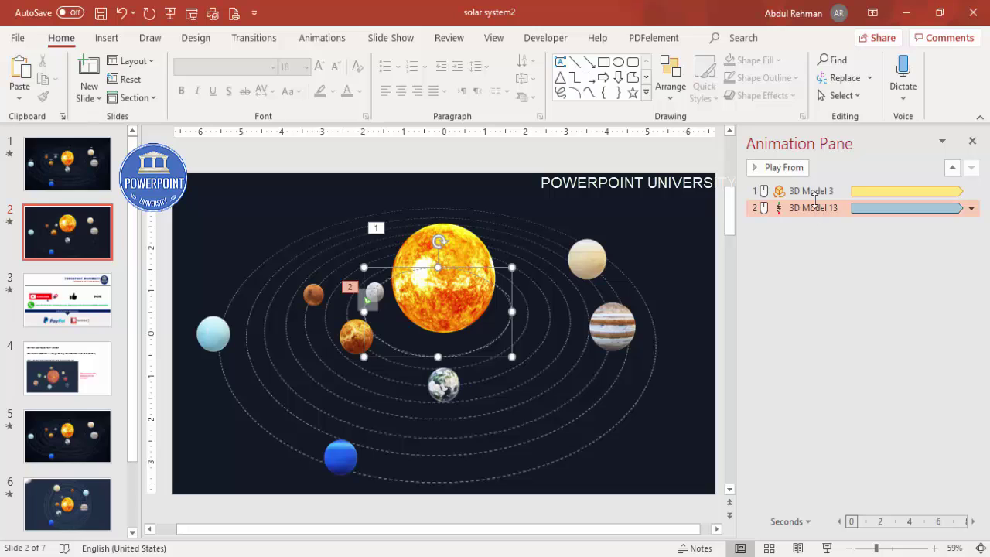
left_click(776, 168)
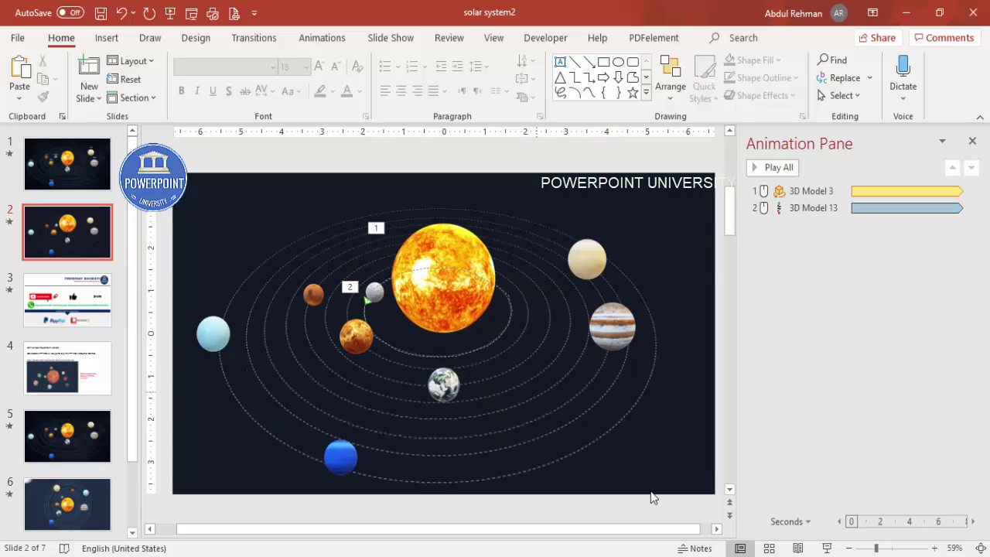
Add a text box reading 'MERCURY' above the grey planet
left_click_drag(871, 549, 894, 549)
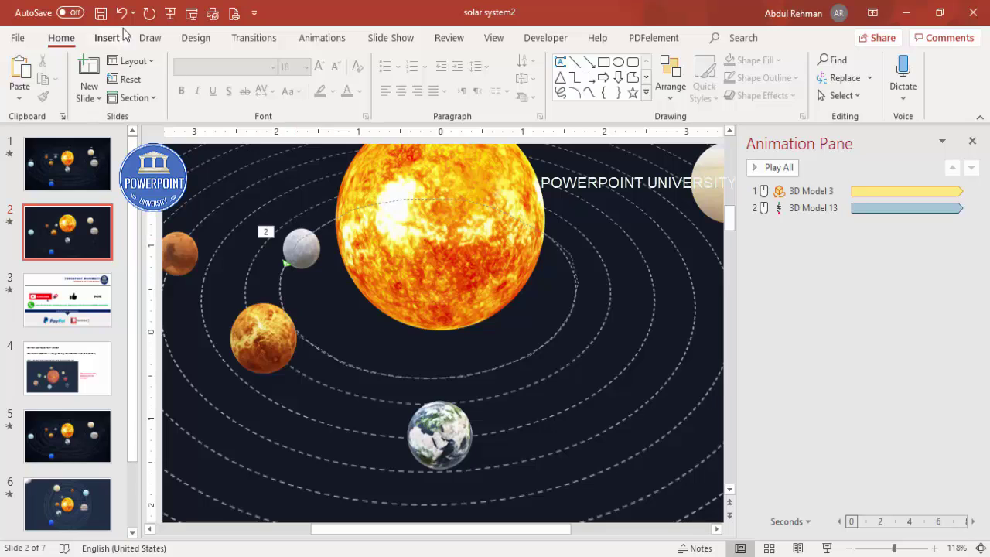
left_click(111, 38)
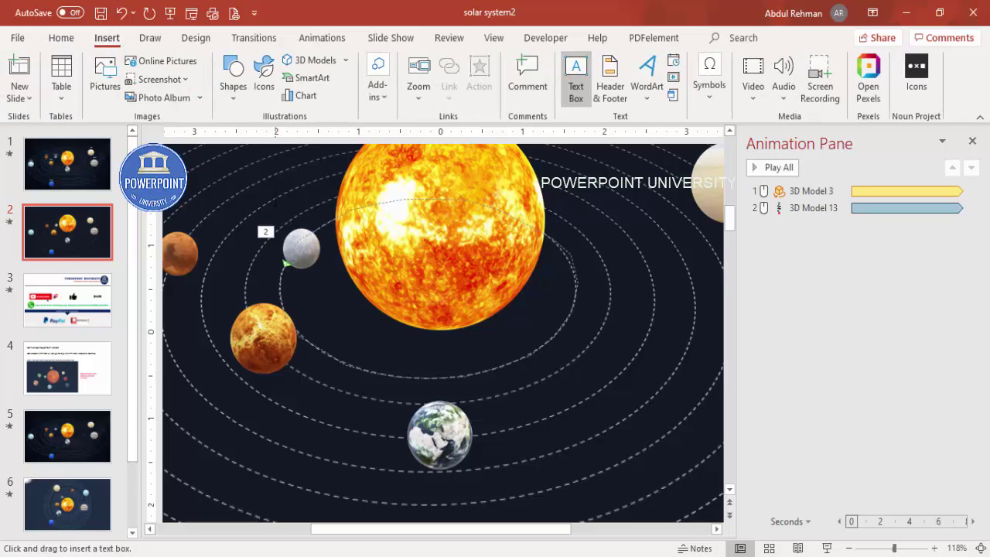
left_click_drag(340, 221, 342, 220)
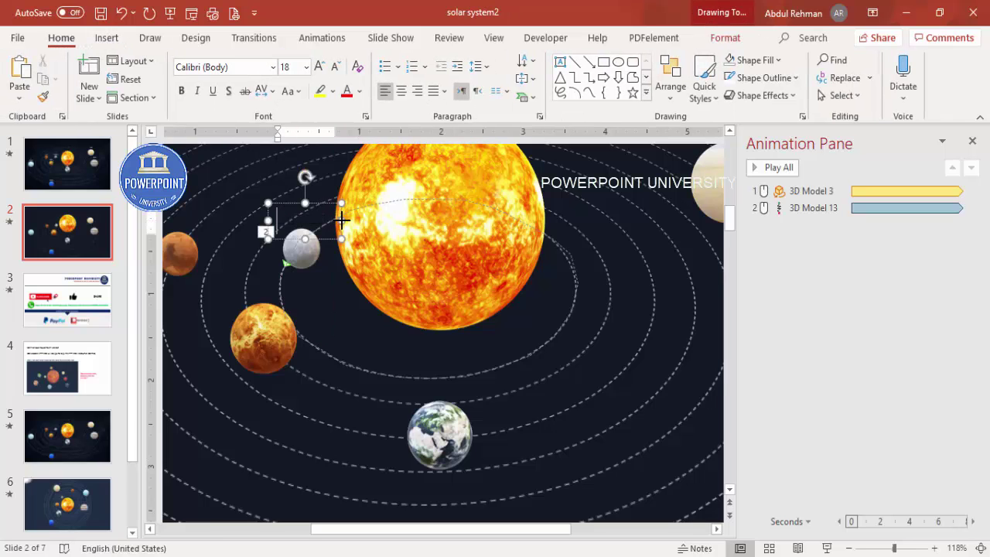
type("MERCURY")
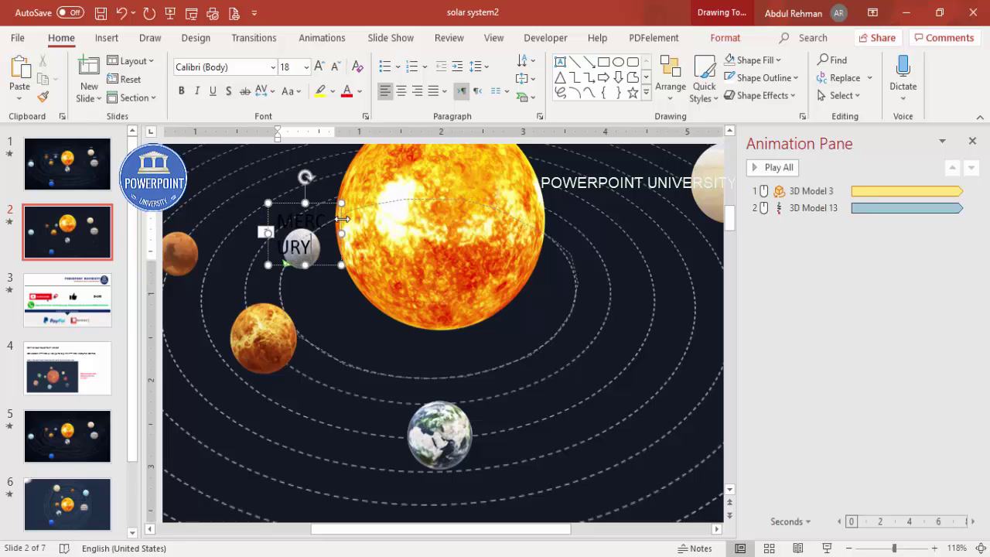
Make the MERCURY label white, 12 pt and centred, nudged slightly left, then select Mercury
left_click(328, 204)
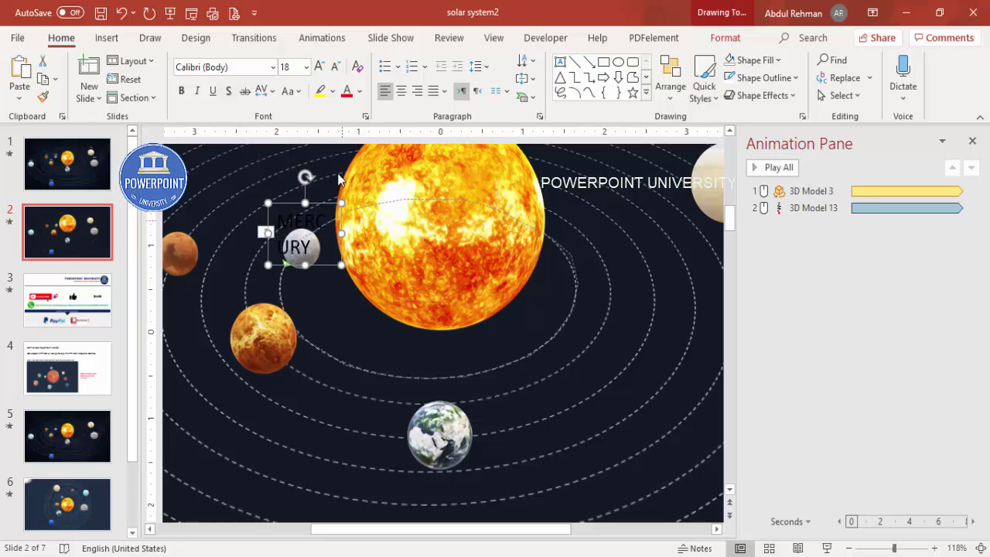
left_click(360, 90)
left_click(347, 132)
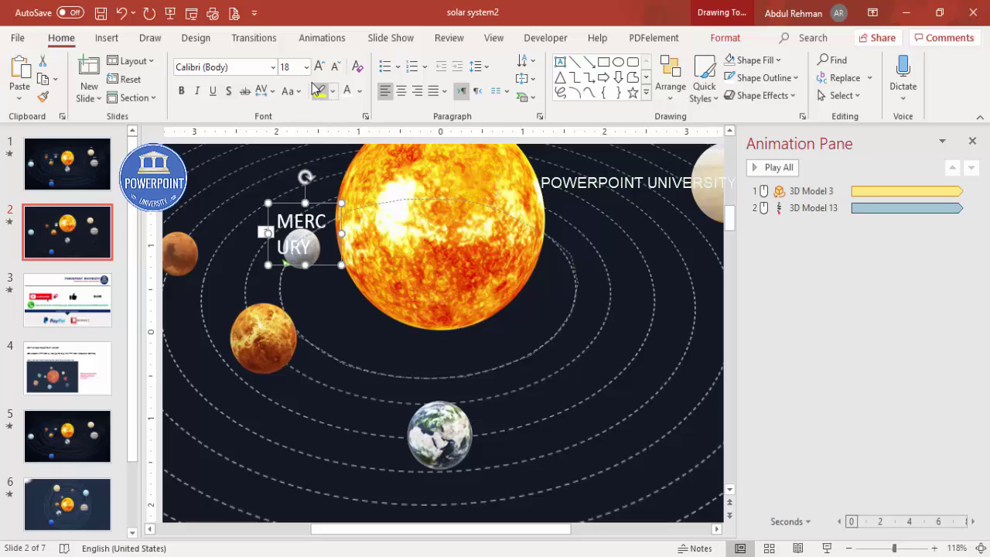
left_click(336, 68)
left_click(336, 68)
left_click(336, 69)
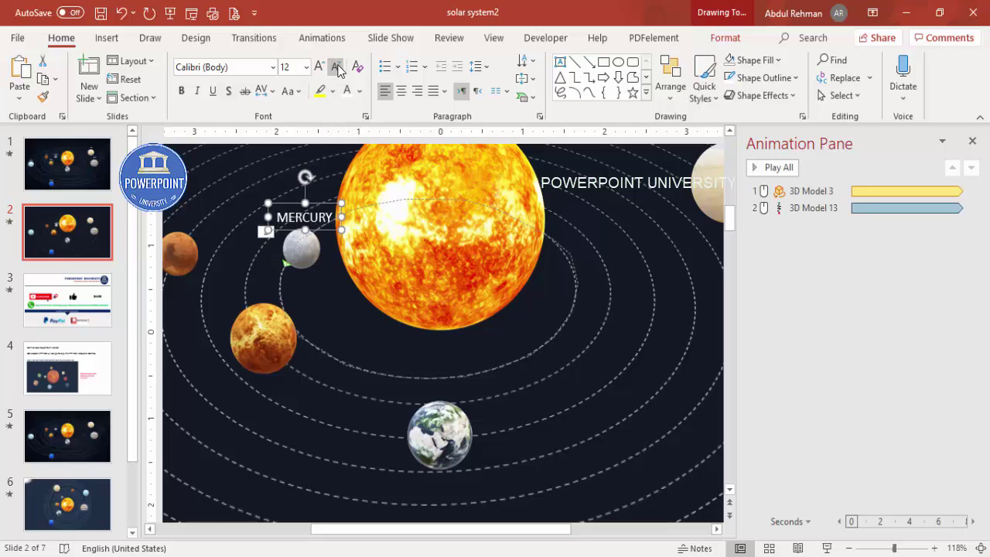
left_click(401, 91)
left_click_drag(324, 202, 320, 202)
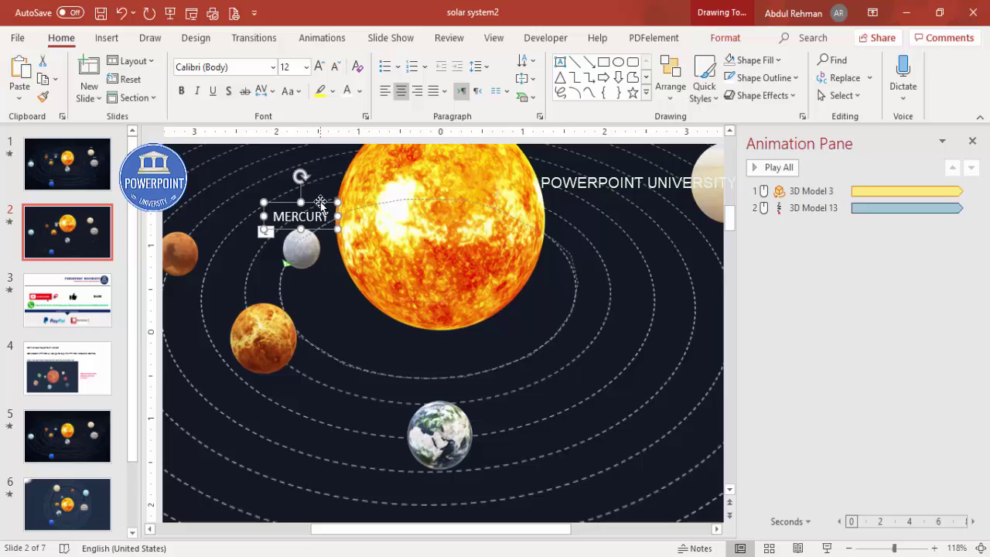
left_click(306, 257)
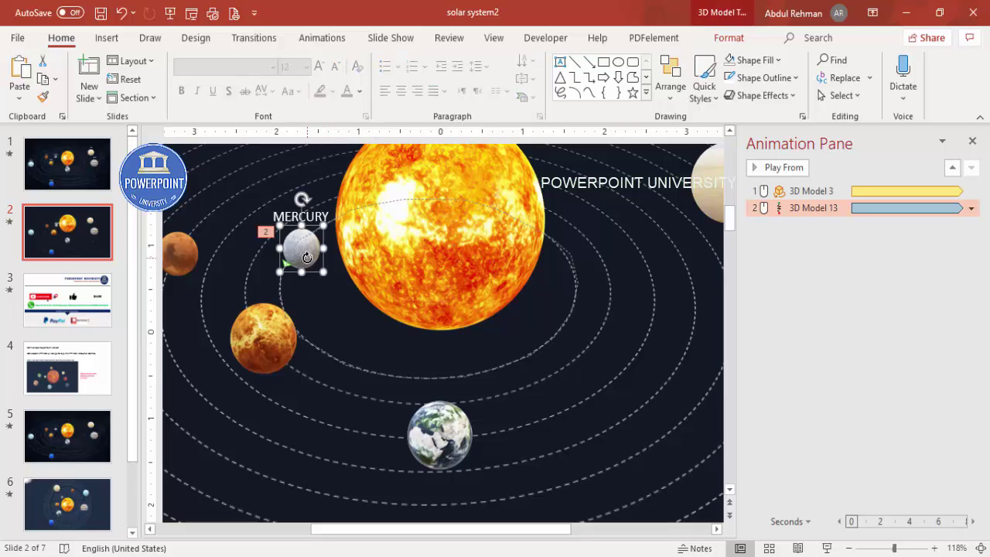
left_click(323, 38)
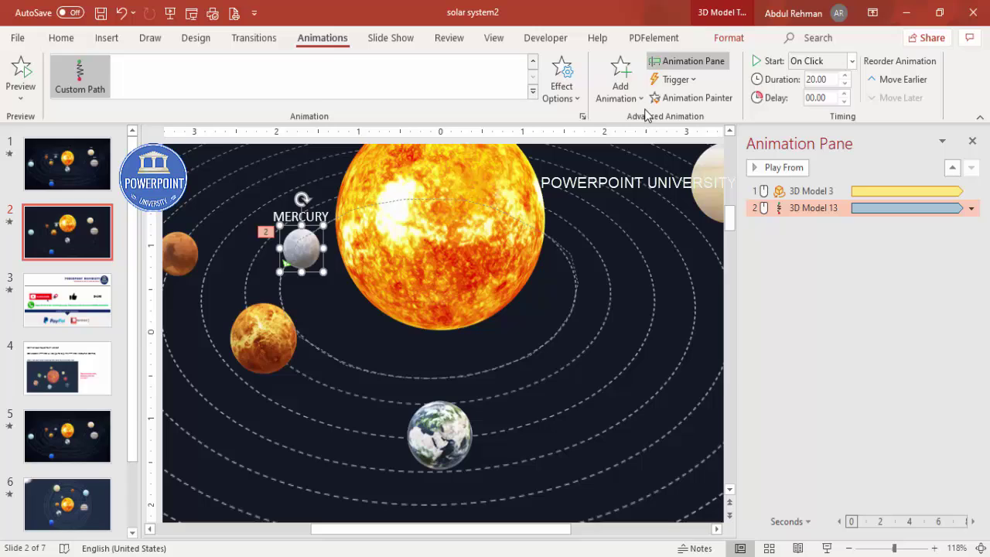
Copy Mercury's path animation onto the MERCURY label with Animation Painter, starting With Previous
left_click(693, 98)
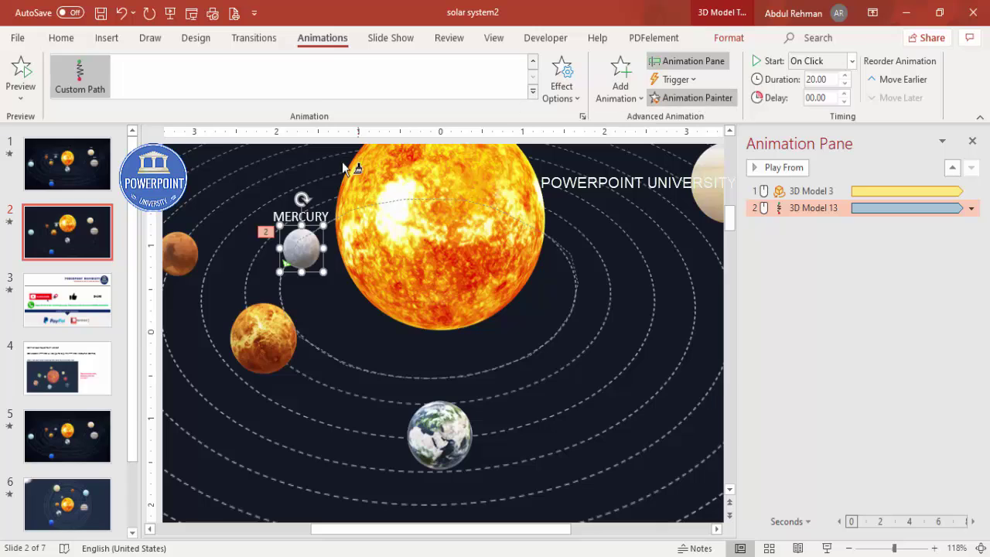
left_click(292, 217)
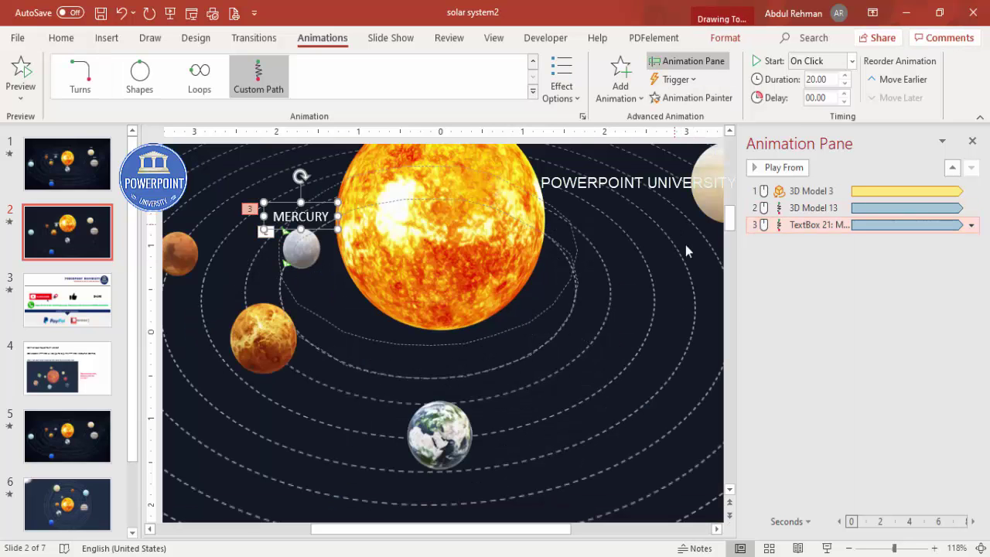
left_click(809, 225)
left_click(822, 61)
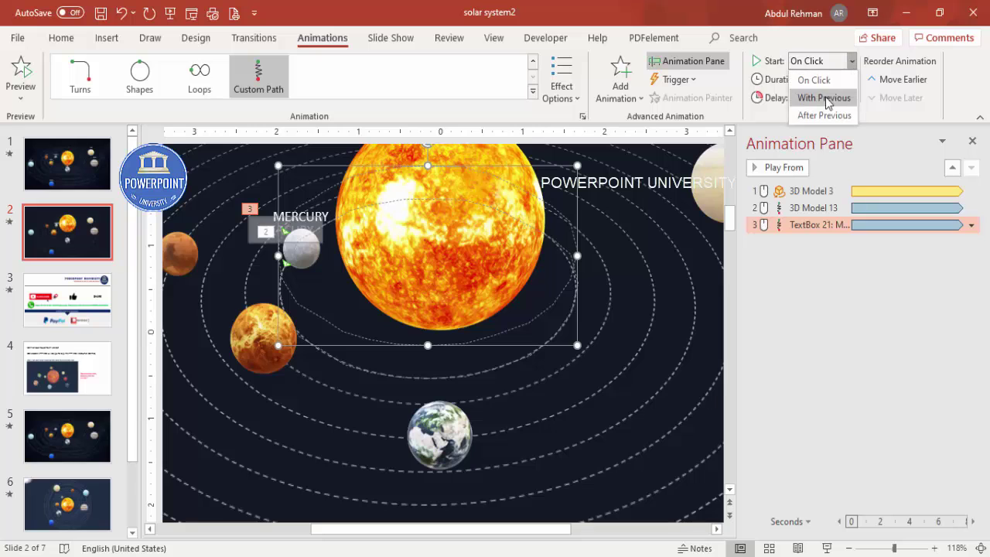
left_click(824, 98)
Select both Mercury and label animations and preview them playing together
left_click(790, 255)
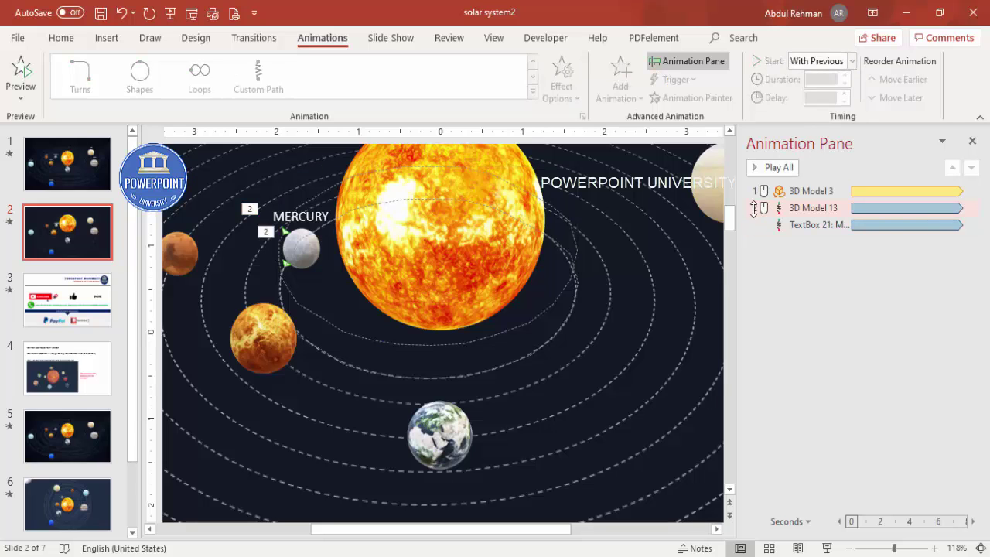
left_click(778, 207)
left_click(980, 548)
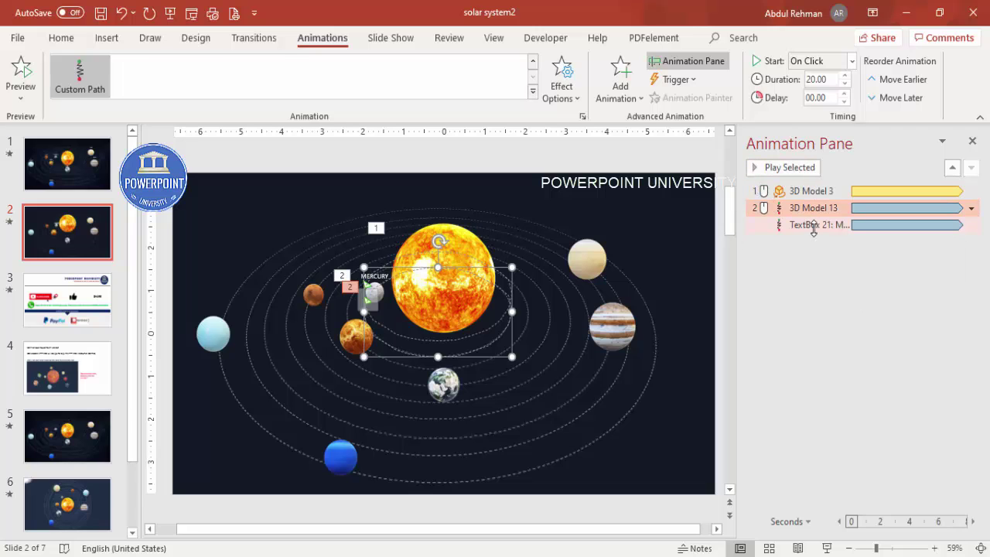
left_click(814, 226, "shift")
left_click(789, 168)
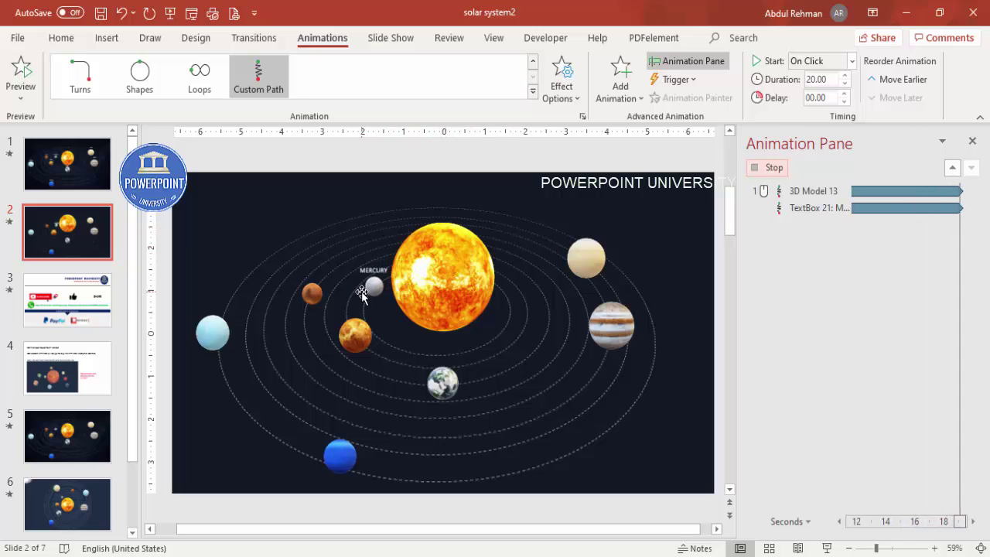
left_click(457, 239)
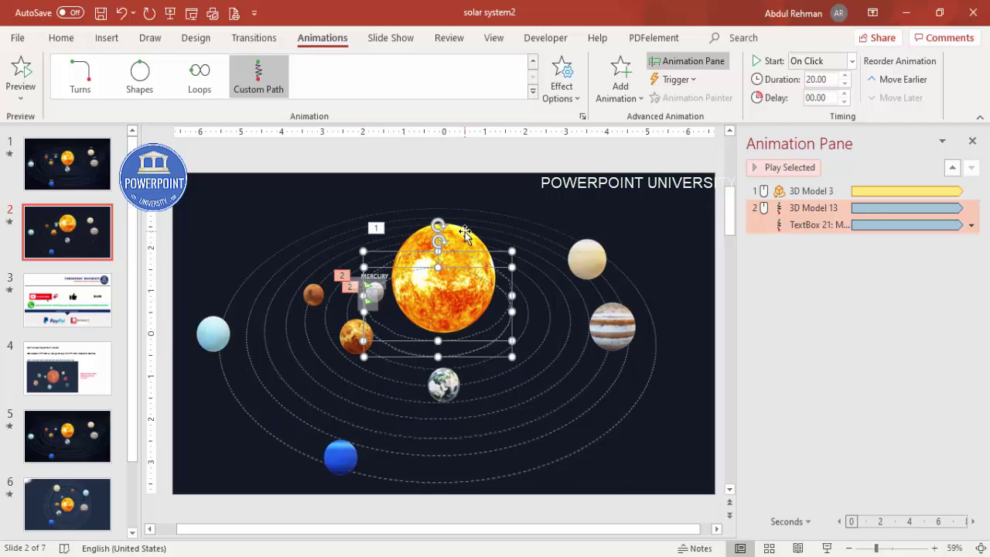
left_click(562, 193)
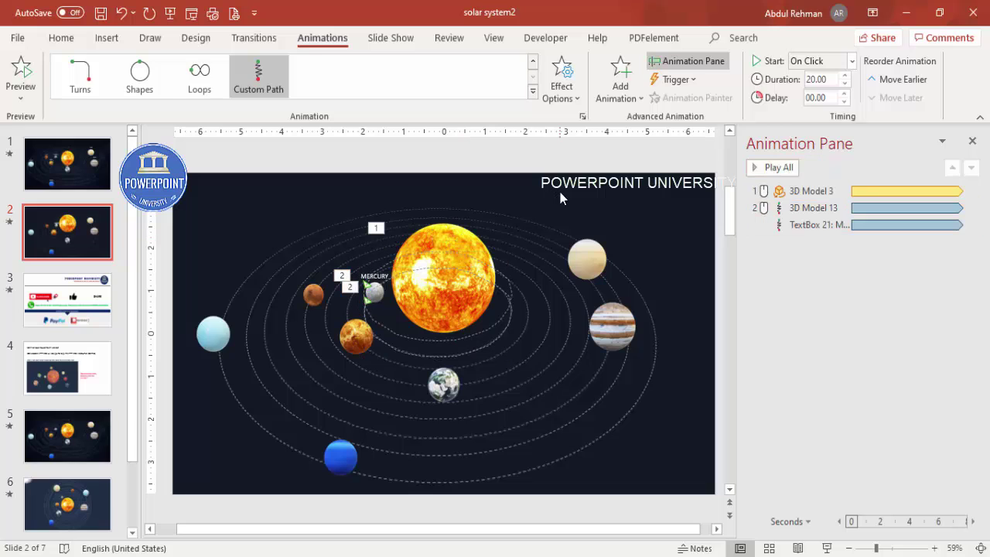
left_click(457, 241)
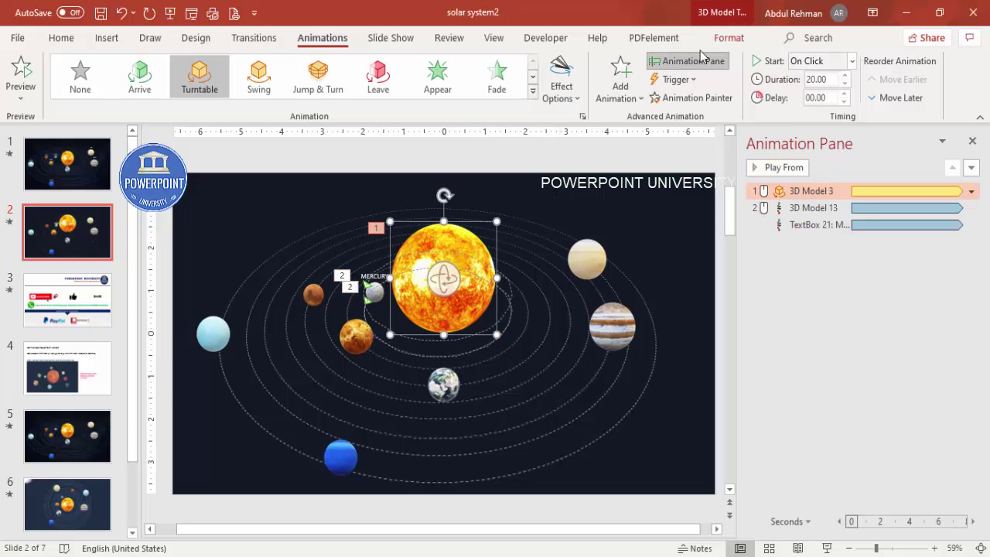
Apply Bring to Front to the sun model, then deselect it
left_click(724, 39)
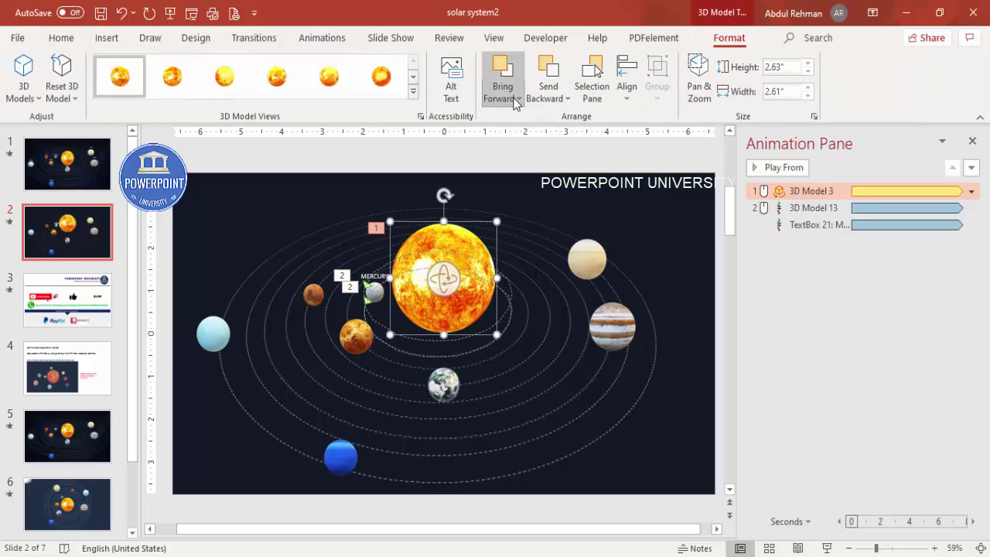
left_click(514, 98)
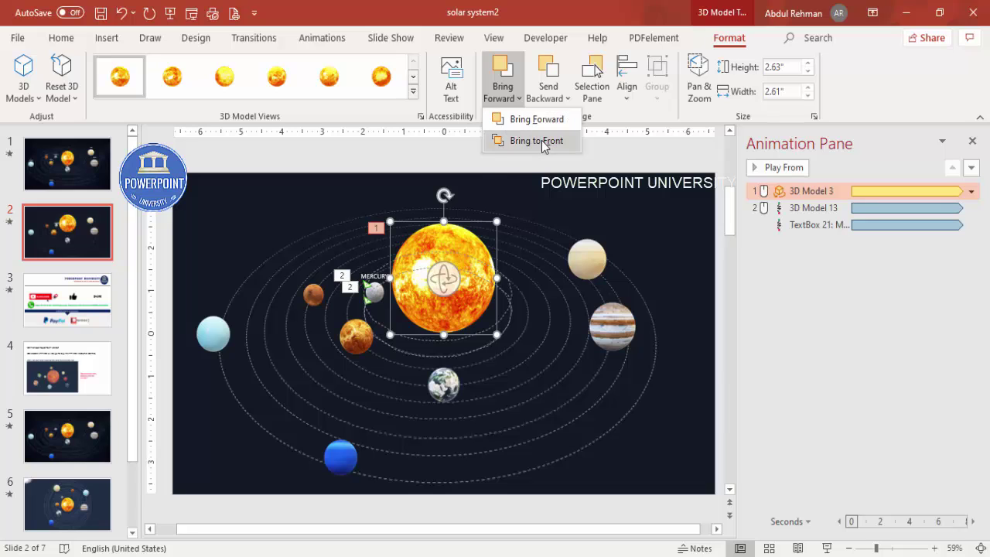
left_click(544, 146)
left_click(595, 201)
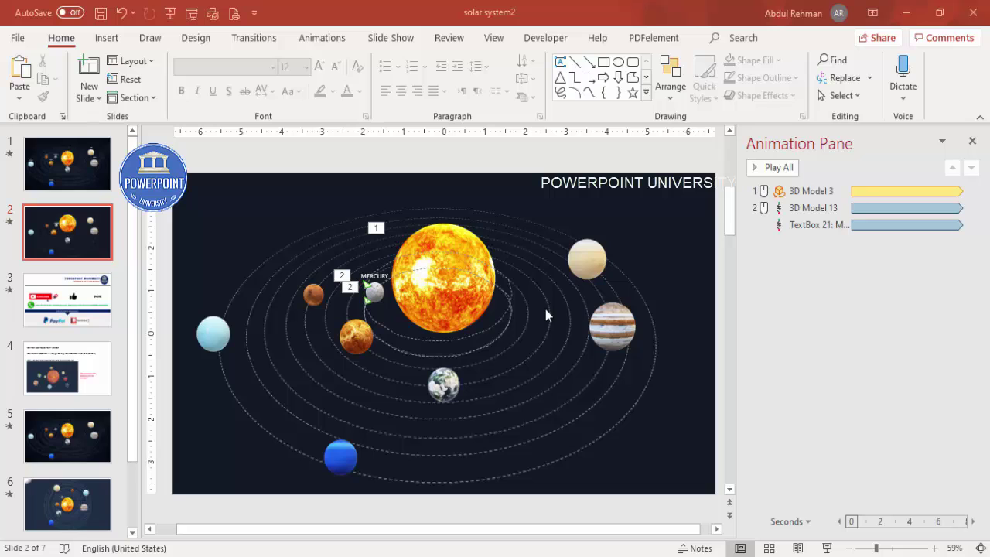
Browse the slide thumbnails from slide 1 through slide 6
left_click(60, 454)
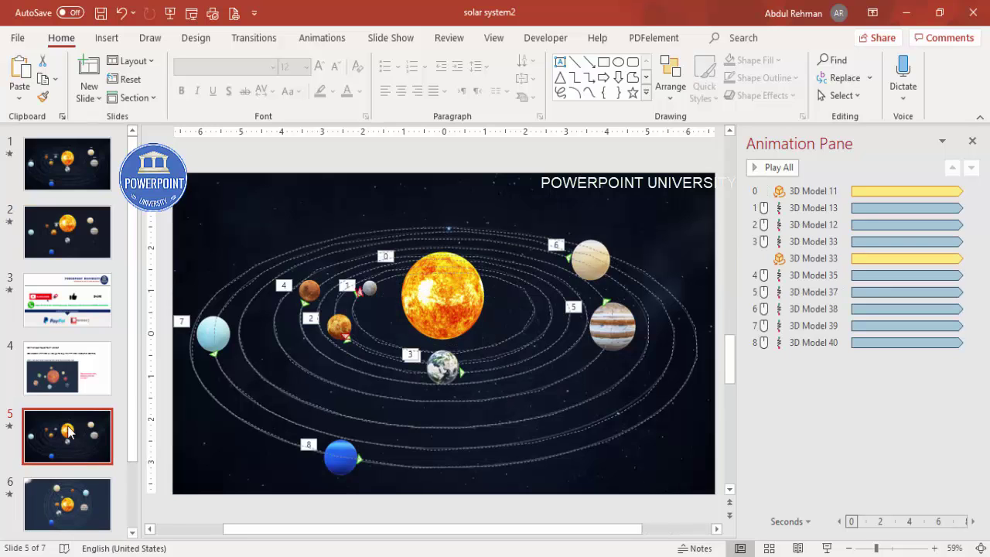
left_click(78, 232)
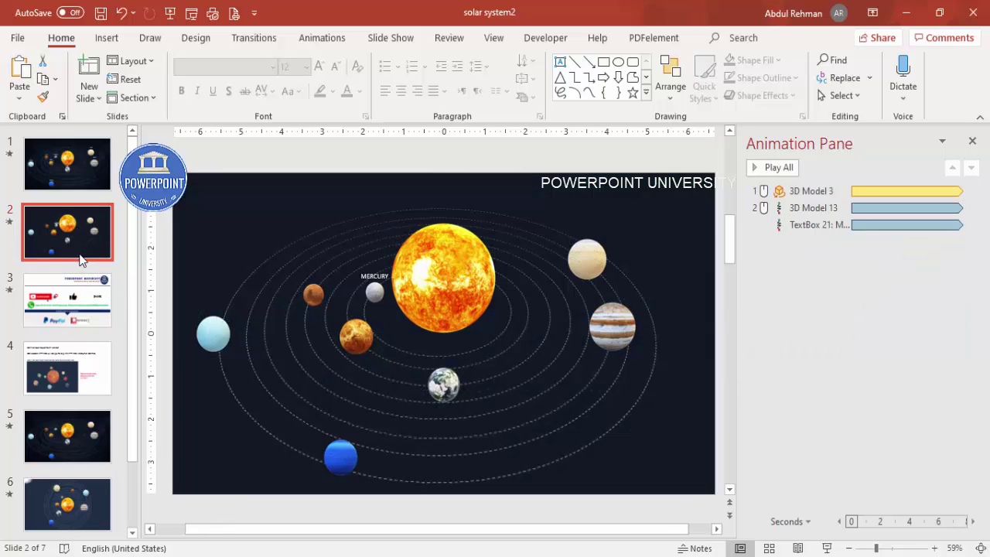
left_click(93, 177)
left_click(93, 232)
left_click(92, 300)
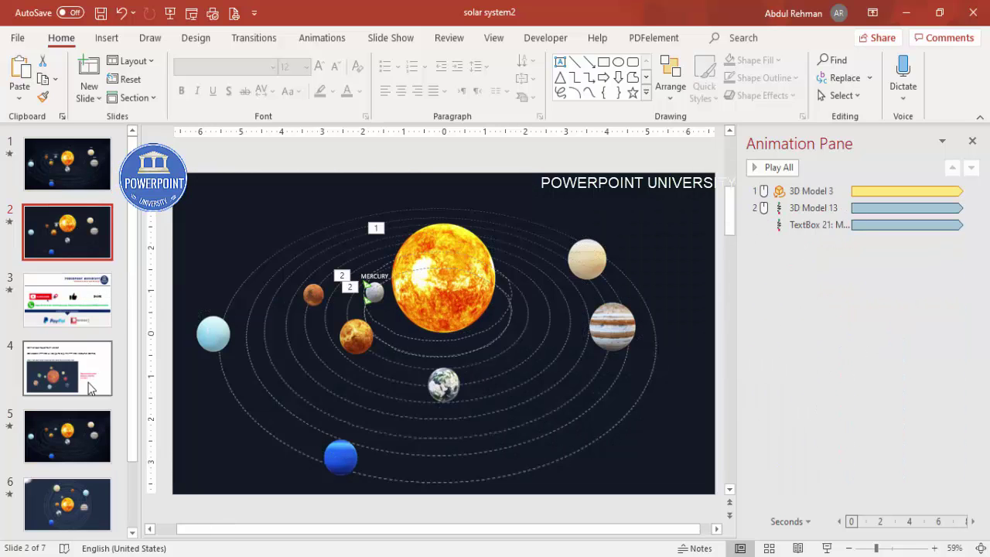
left_click(93, 368)
left_click(93, 437)
left_click(93, 498)
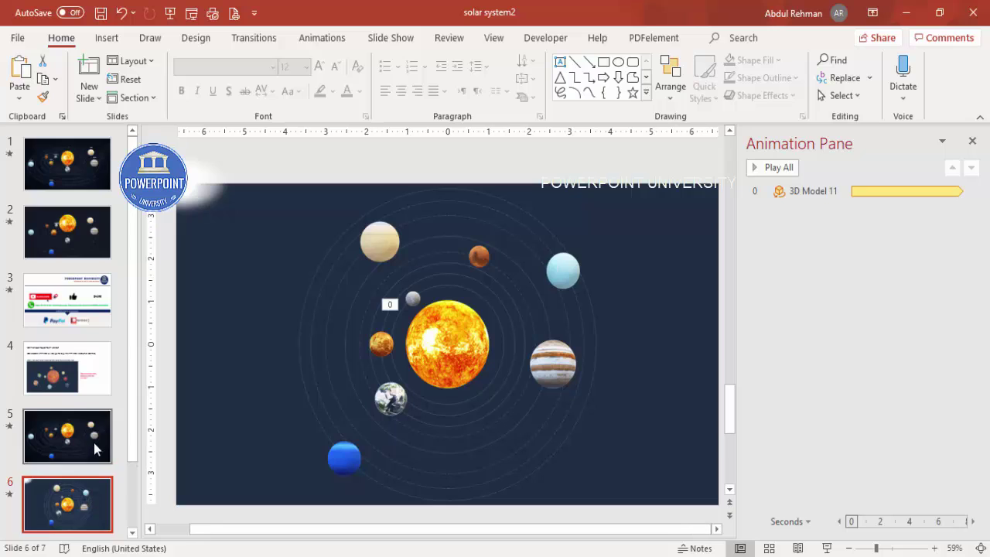
scroll(89, 487, "down", 1)
Open slide 7 and select its sun illustration and small pale planet
left_click(86, 485)
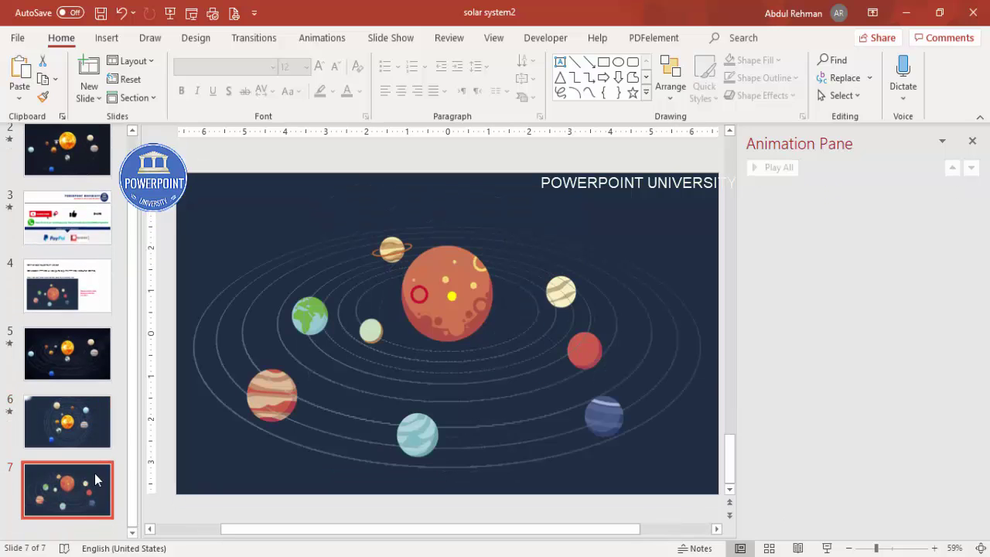
left_click(458, 278)
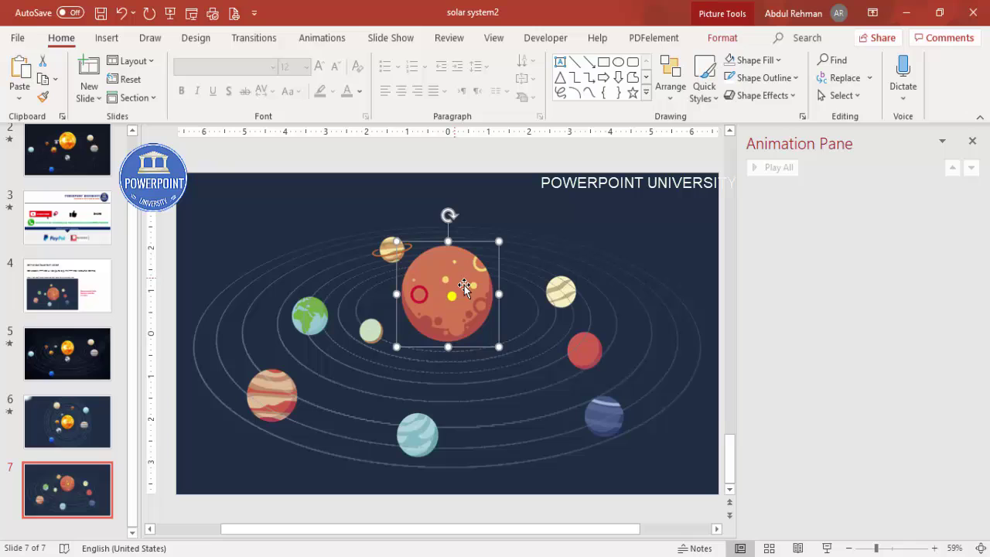
left_click(374, 332)
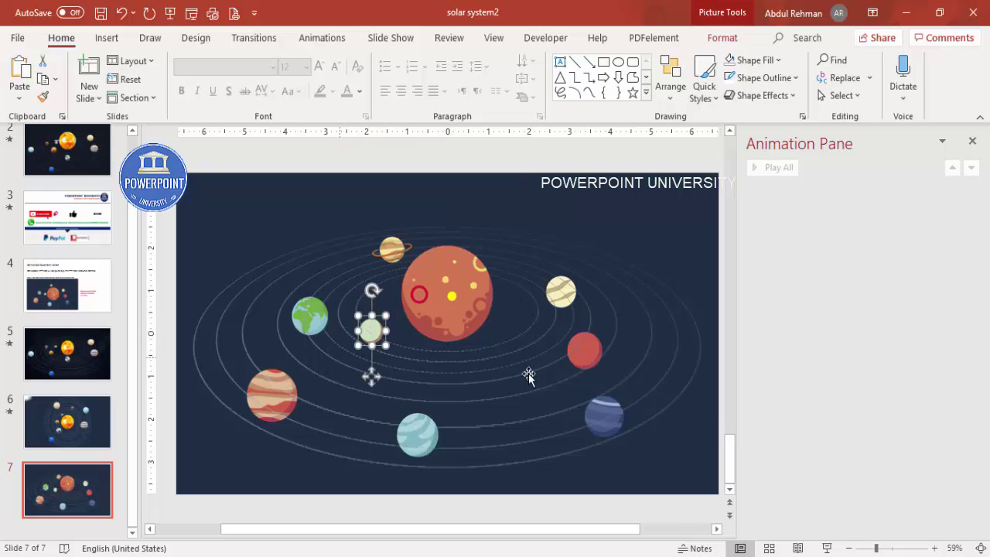